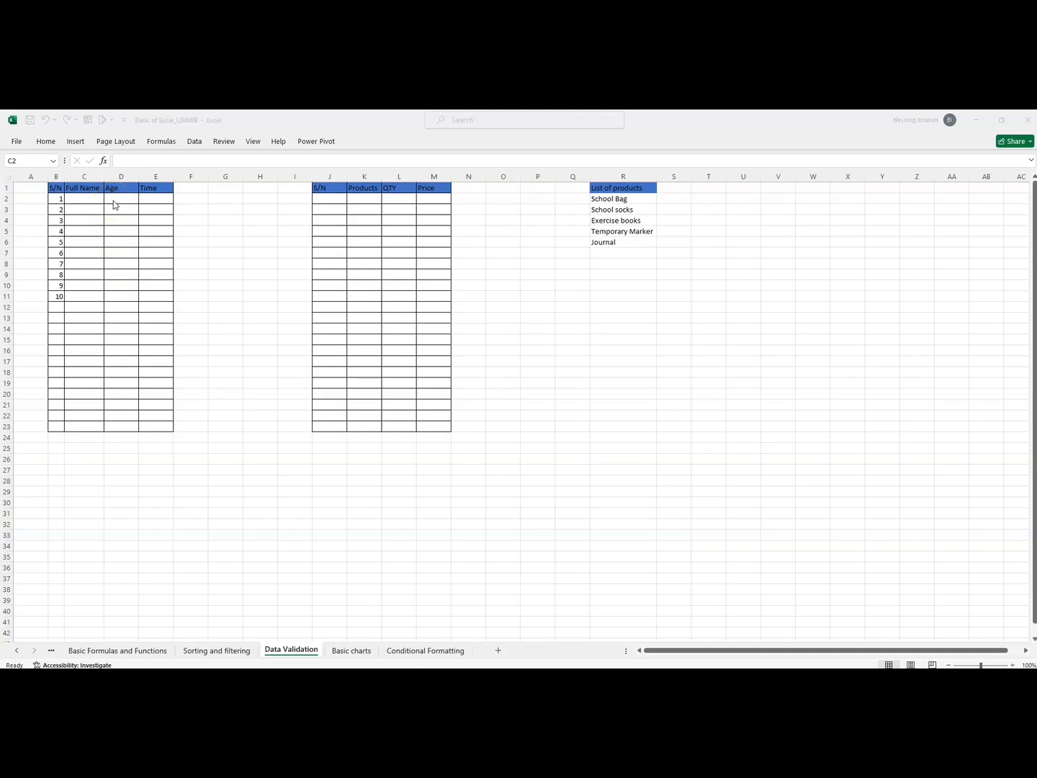
pyautogui.moveTo(113, 201); pyautogui.dragTo(130, 426)
pyautogui.click(73, 199)
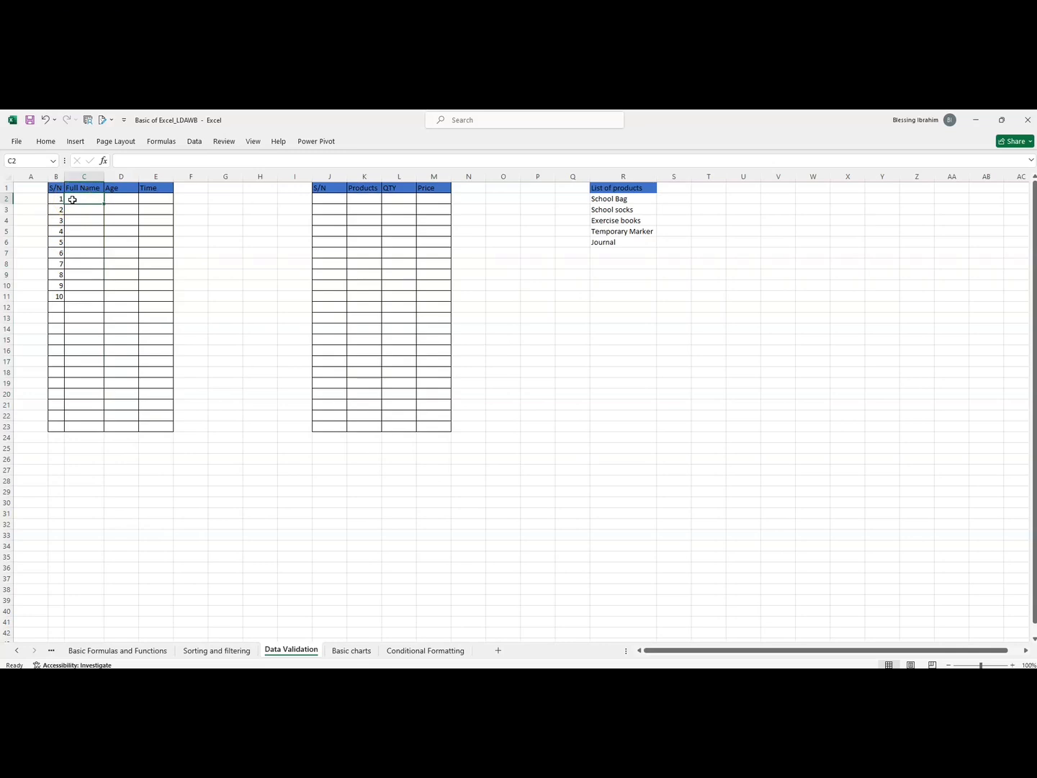
pyautogui.click(84, 196)
pyautogui.click(114, 198)
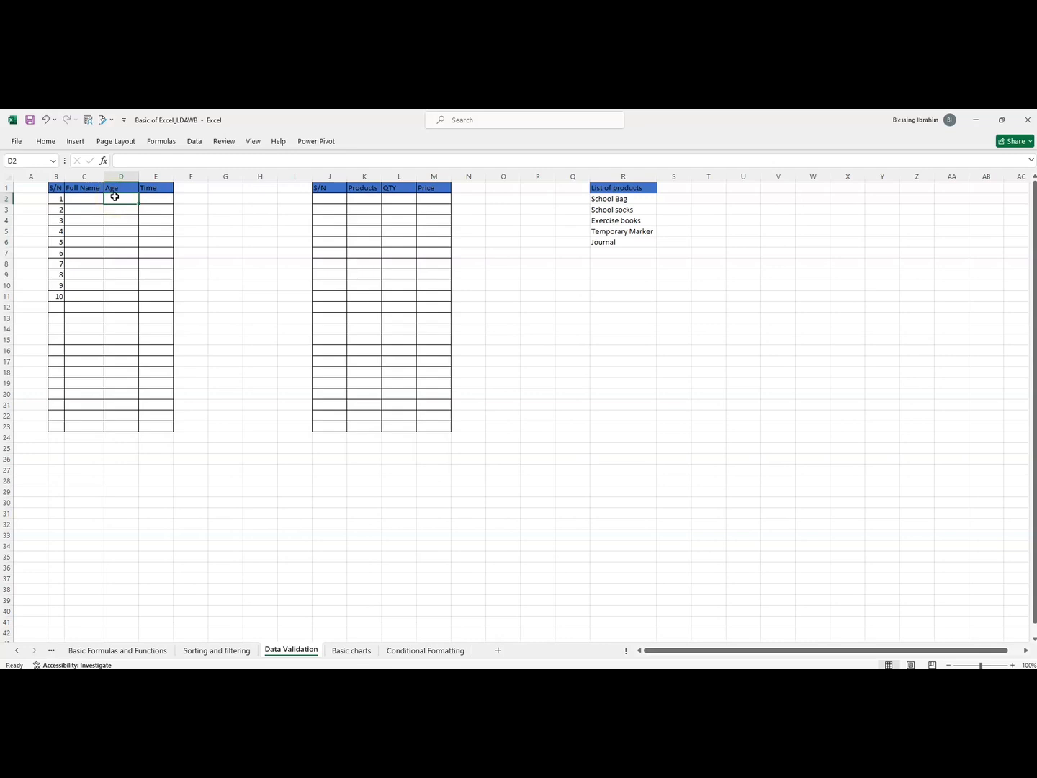
# Open the data validation settings for the Age cells D2:D23.
pyautogui.moveTo(115, 198); pyautogui.dragTo(127, 425)
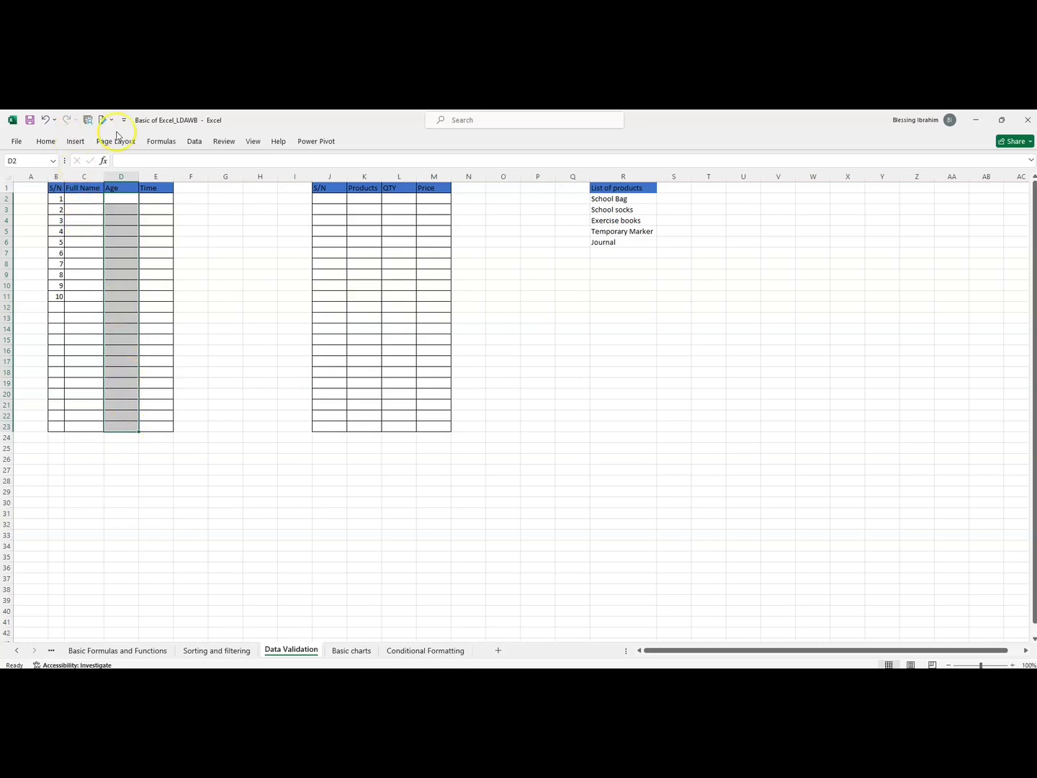
pyautogui.click(194, 142)
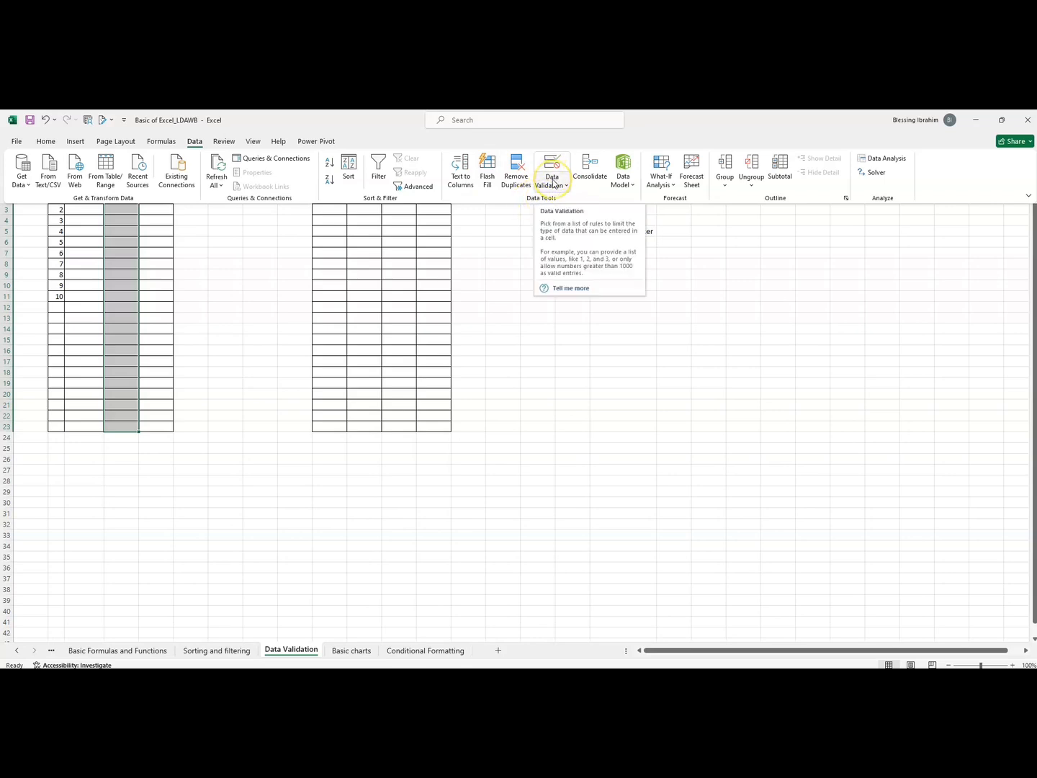
pyautogui.click(569, 188)
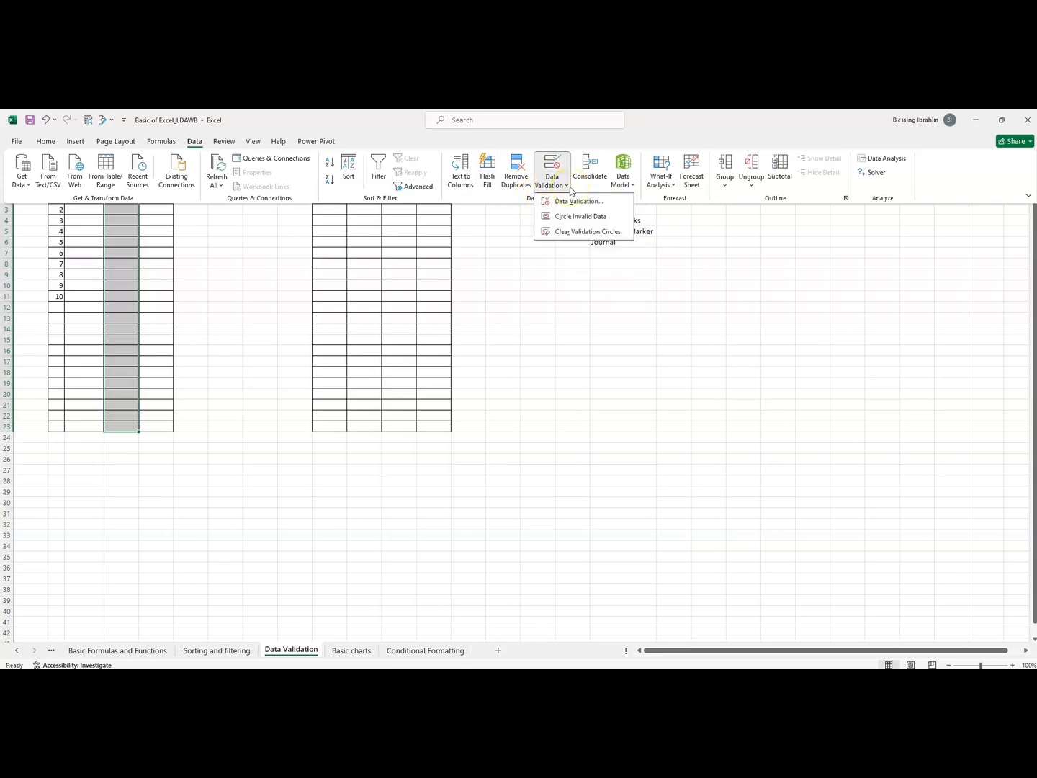
pyautogui.click(568, 201)
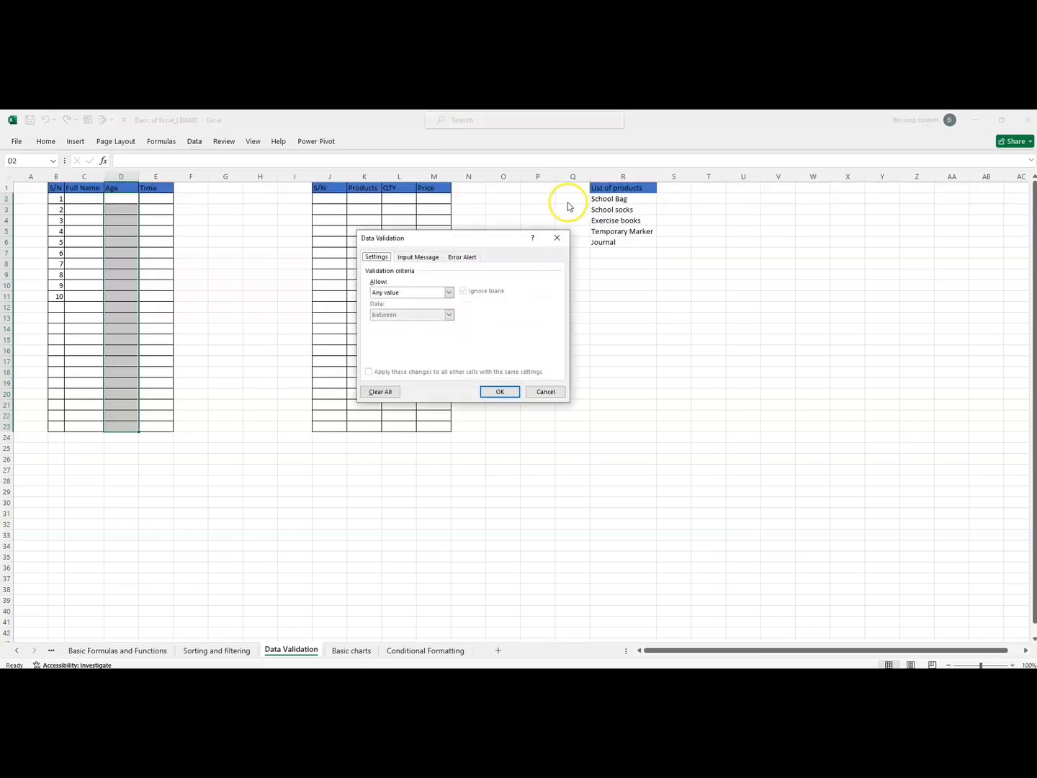
pyautogui.moveTo(443, 240); pyautogui.dragTo(530, 263)
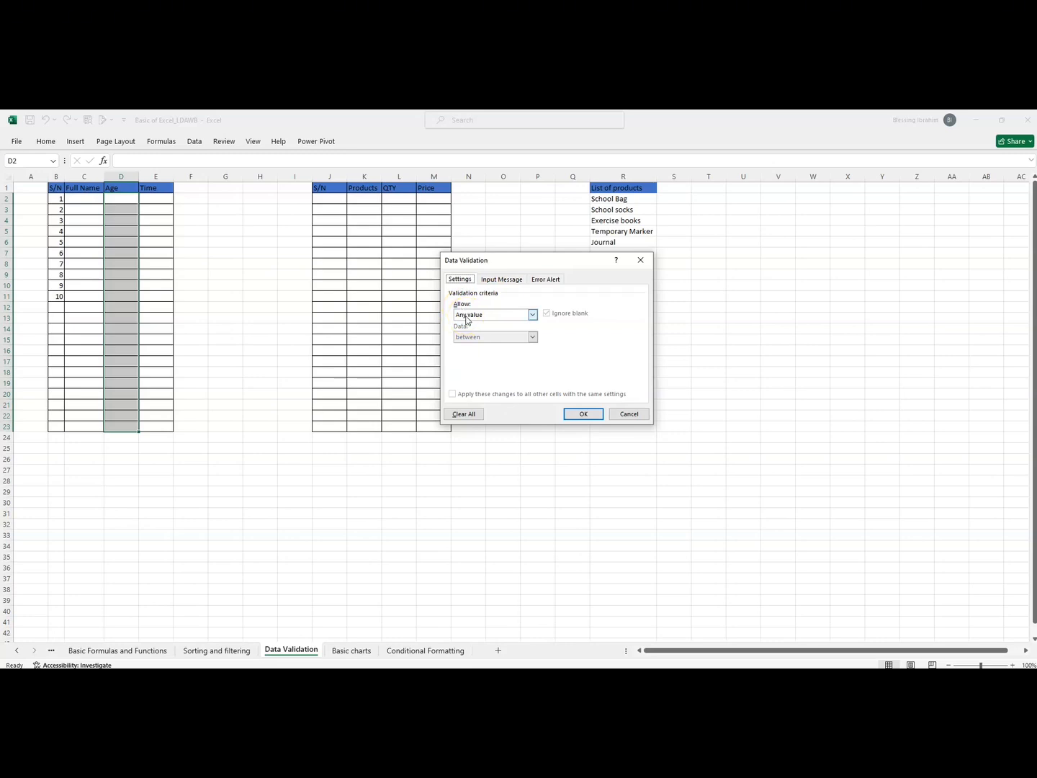
# Restrict the Age cells to whole numbers between a minimum of 18 and a maximum of 25.
pyautogui.click(533, 314)
pyautogui.click(533, 315)
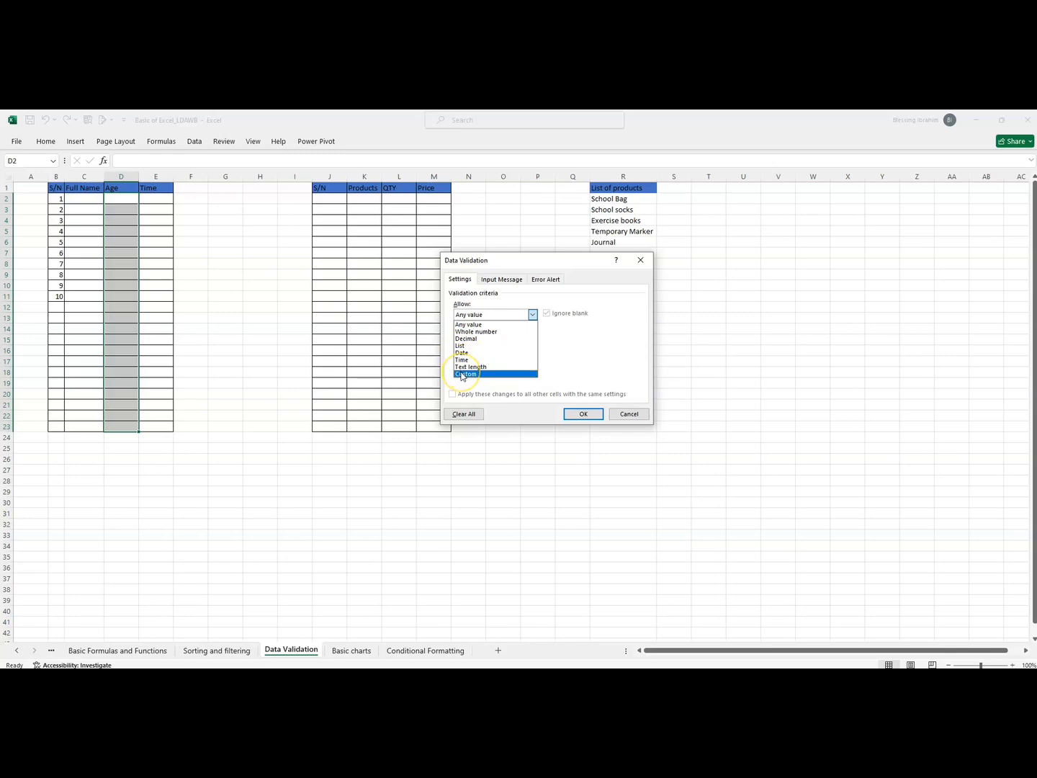
pyautogui.click(464, 332)
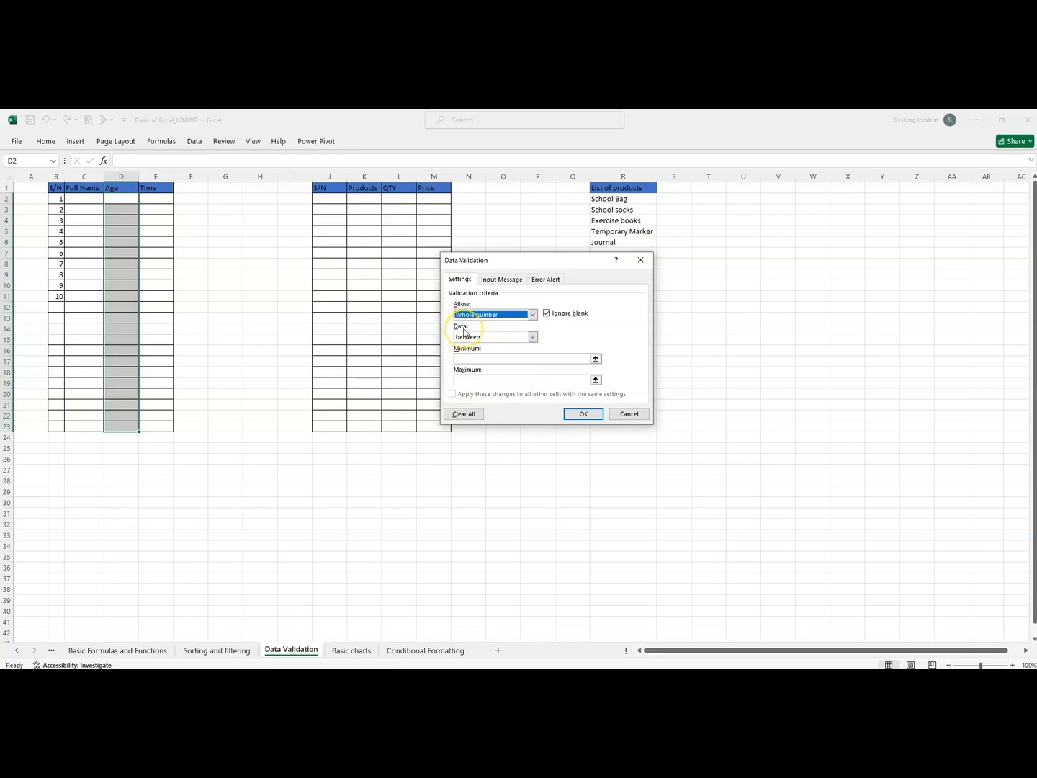
pyautogui.click(532, 336)
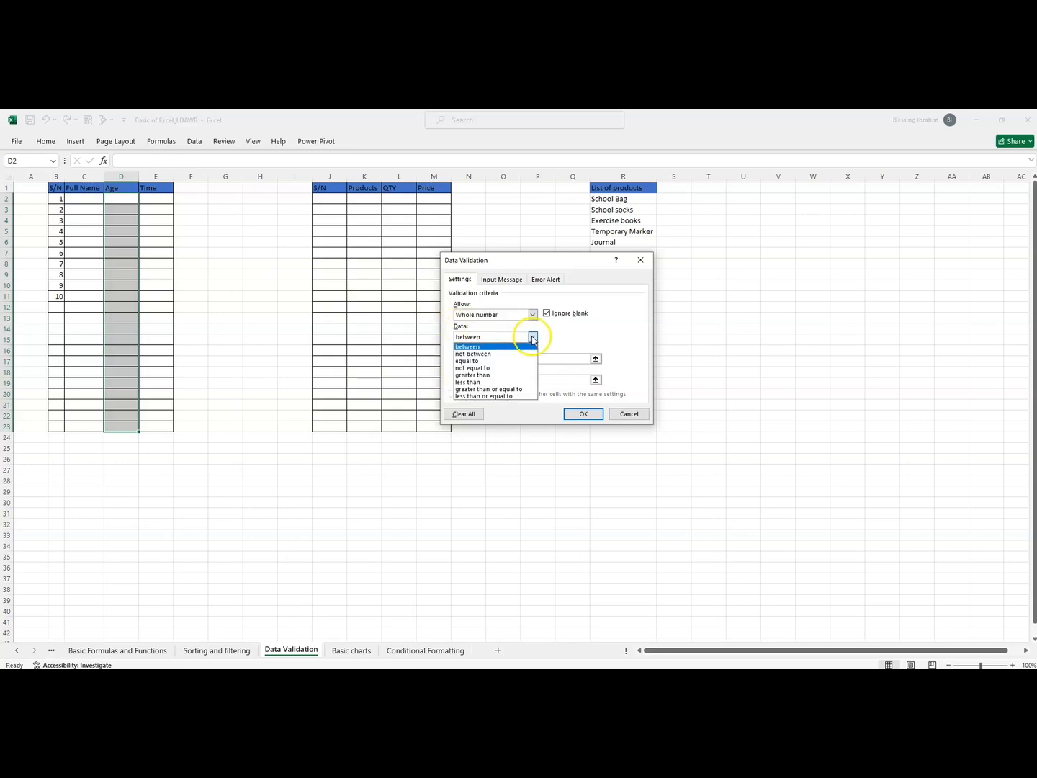
pyautogui.click(482, 354)
pyautogui.click(532, 336)
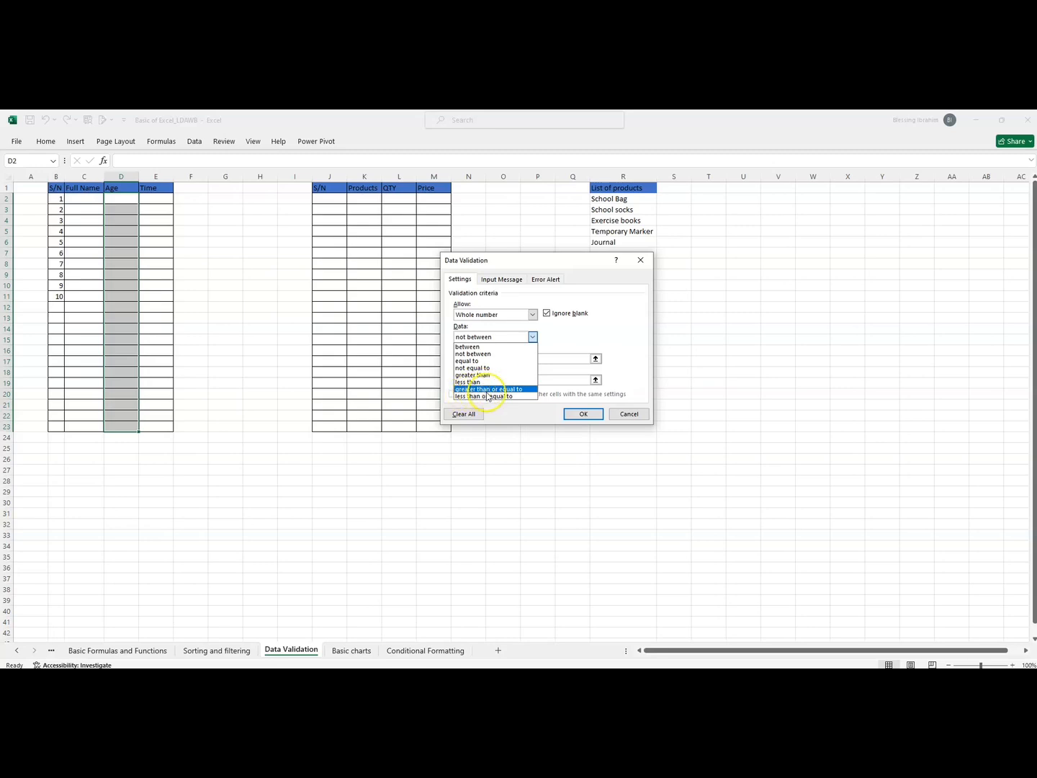
pyautogui.click(485, 348)
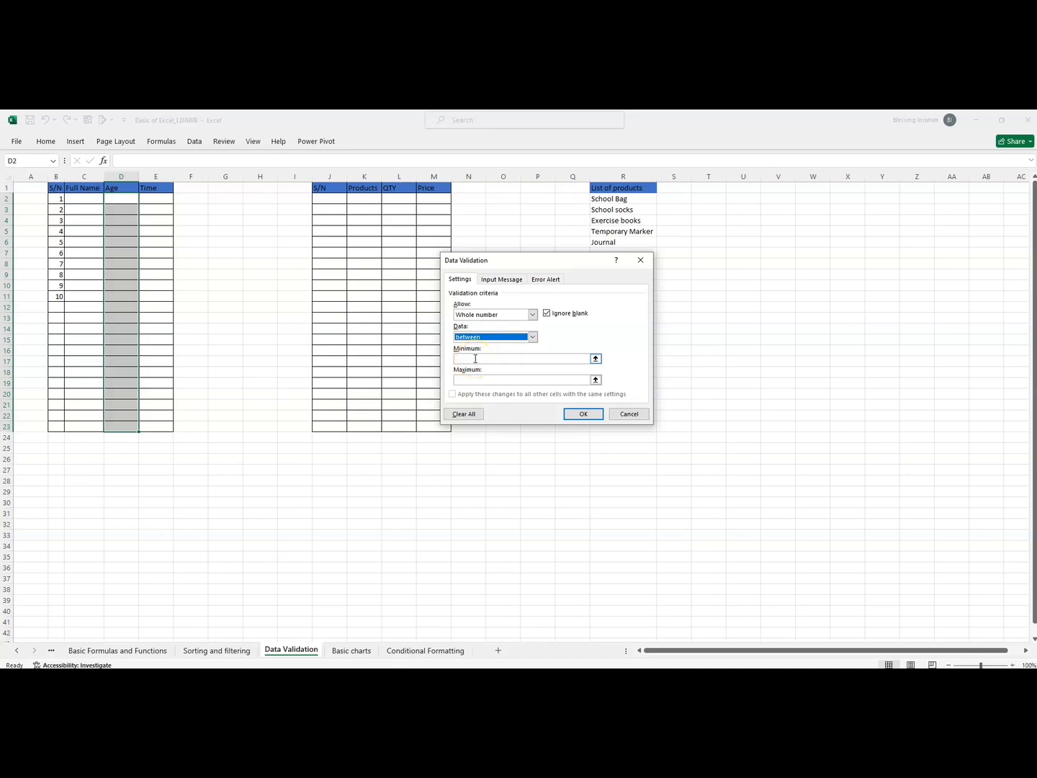
pyautogui.click(475, 358)
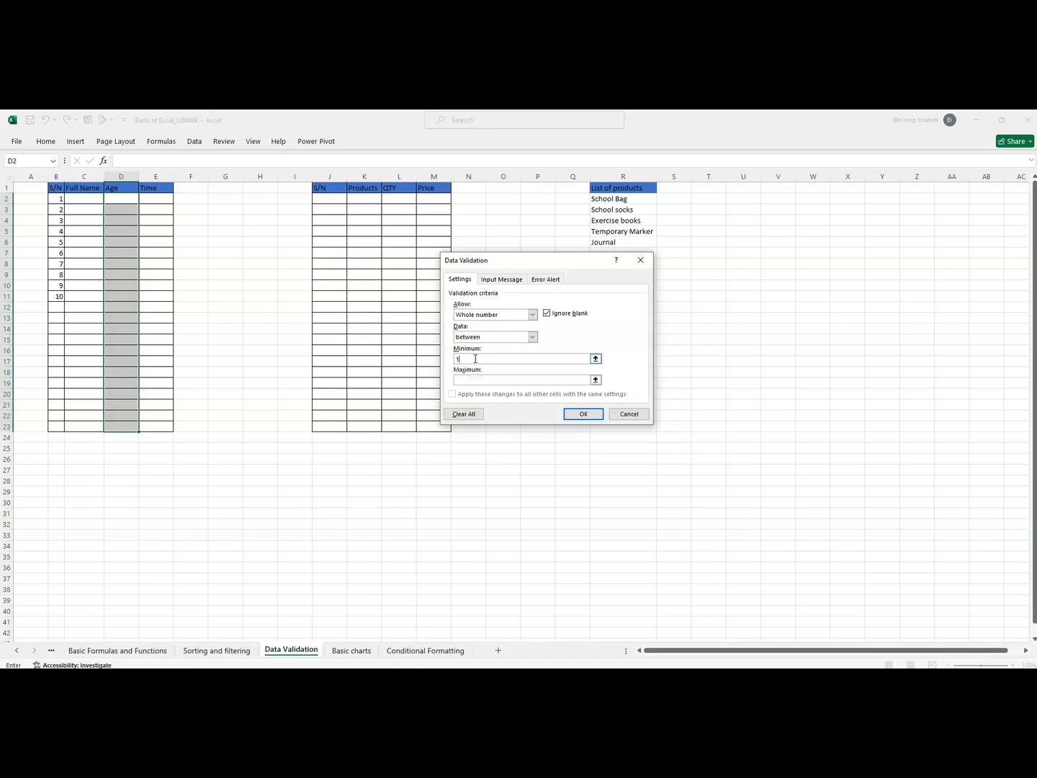
pyautogui.write('18')
pyautogui.click(476, 379)
pyautogui.write('25')
# Set the title of the Age rule's input message to "Information".
pyautogui.click(489, 283)
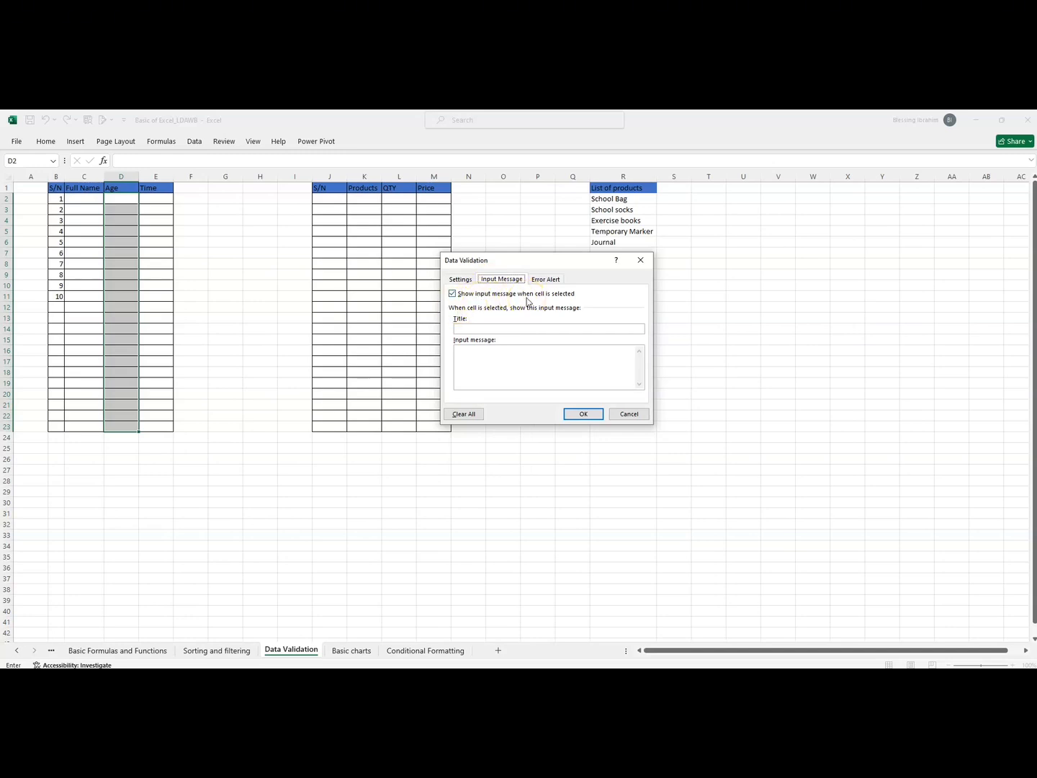
pyautogui.click(498, 328)
pyautogui.write('Information')
pyautogui.click(490, 358)
pyautogui.write('Pleas')
pyautogui.write('w')
pyautogui.press('BackSpace')
pyautogui.write('ent')
pyautogui.press('BackSpace')
pyautogui.press('BackSpace')
pyautogui.press('BackSpace')
pyautogui.press('BackSpace')
pyautogui.press('BackSpace')
pyautogui.press('BackSpace')
pyautogui.press('BackSpace')
pyautogui.press('BackSpace')
pyautogui.press('BackSpace')
# Enter the input message "YPlease, you must be between age 18 to 25 else don't fill in your name.".
pyautogui.write('YPlease, you must be between age')
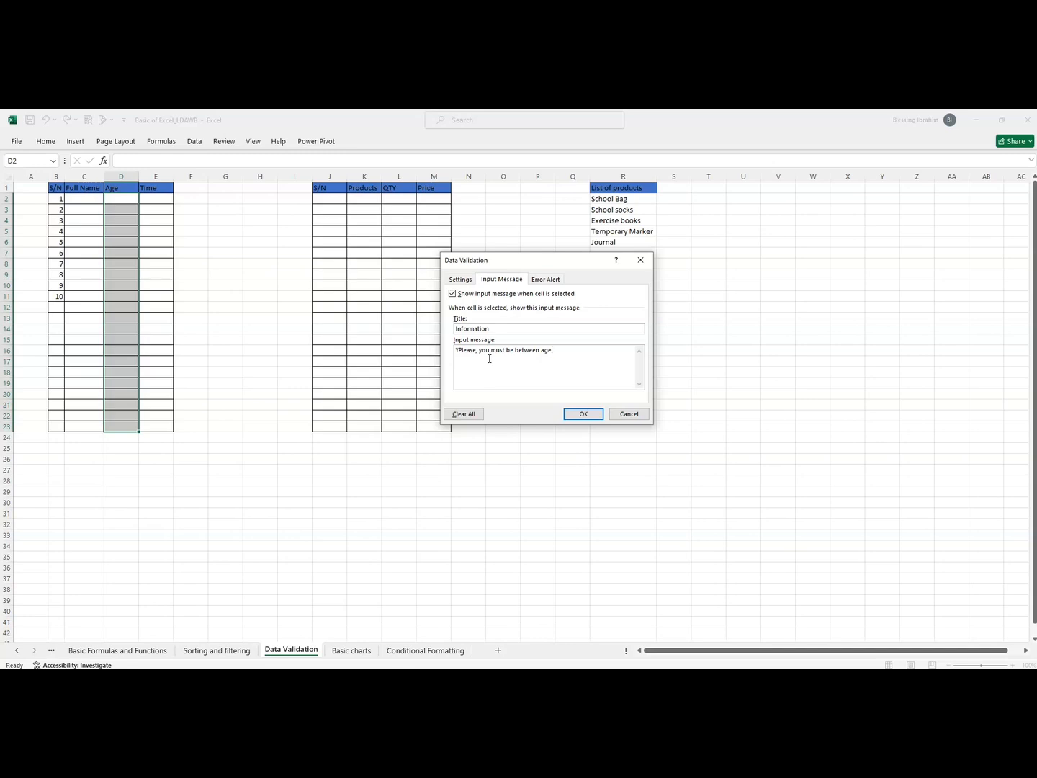
pyautogui.write(' 18 to 25')
pyautogui.write(' esle')
pyautogui.write('lse dont')
pyautogui.press('BackSpace')
pyautogui.press('BackSpace')
pyautogui.write("'t fill in your name.")
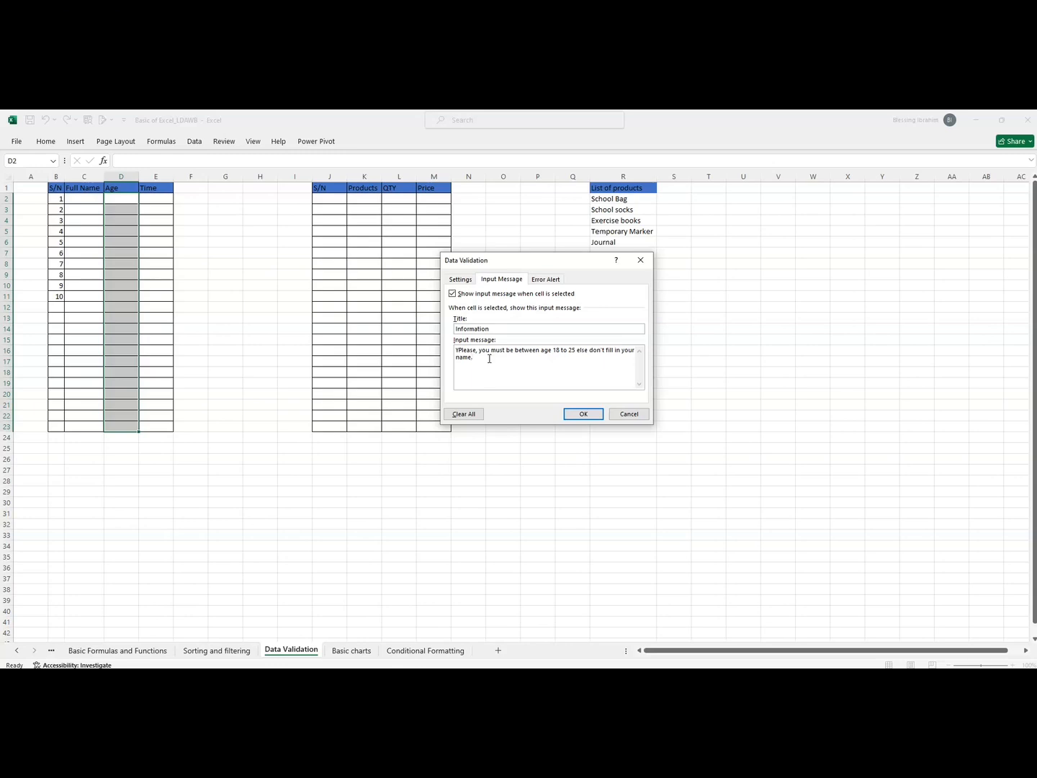
# Set the title of the Age rule's error alert to "Warning".
pyautogui.click(544, 280)
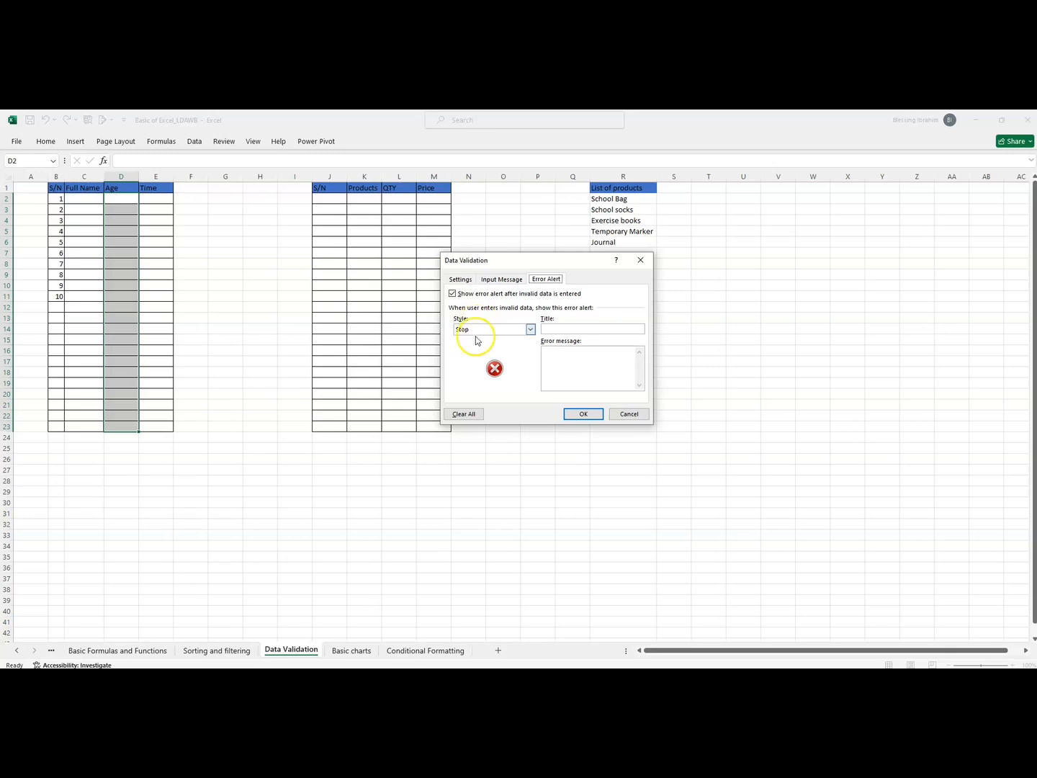
pyautogui.click(558, 328)
pyautogui.write('Warnin')
pyautogui.write('g')
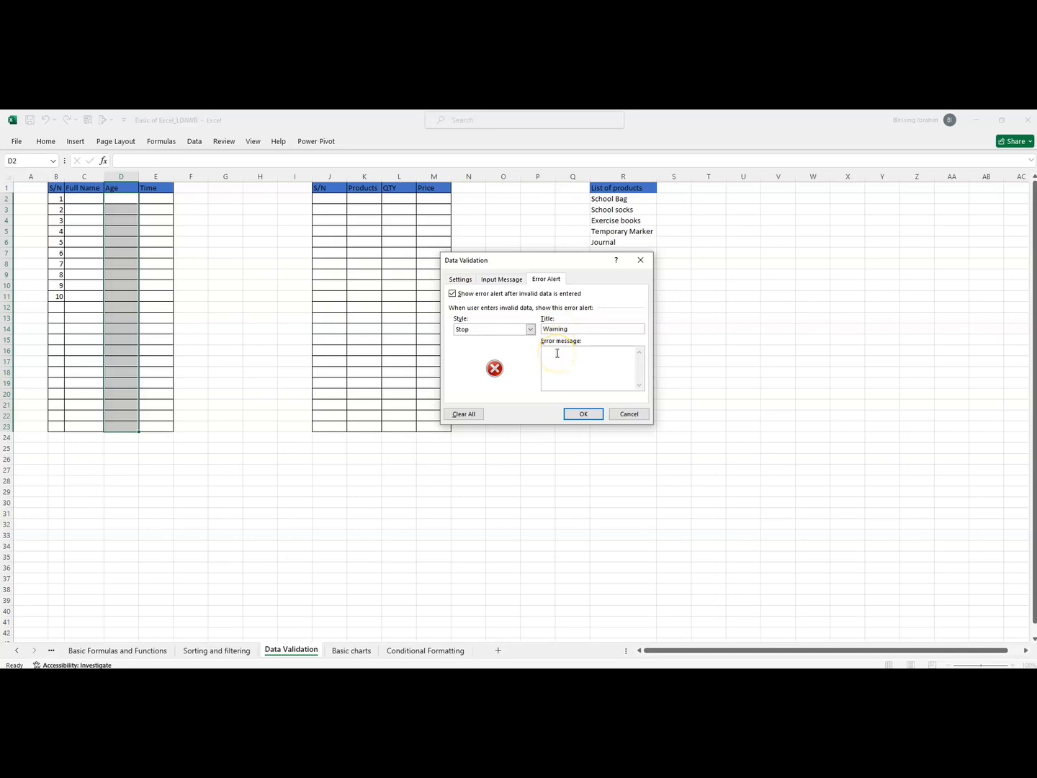
# Enter the error message "Please enter the age between 18-25." for invalid ages.
pyautogui.write('Please ')
pyautogui.write('ent')
pyautogui.write('er the correct')
pyautogui.press('BackSpace')
pyautogui.press('BackSpace')
pyautogui.press('BackSpace')
pyautogui.press('BackSpace')
pyautogui.press('BackSpace')
pyautogui.press('BackSpace')
pyautogui.write('age between 18-25')
pyautogui.press('BackSpace')
pyautogui.click(569, 364)
# Choose the Stop style for the error alert and apply the validation rule to the Age cells.
pyautogui.click(531, 329)
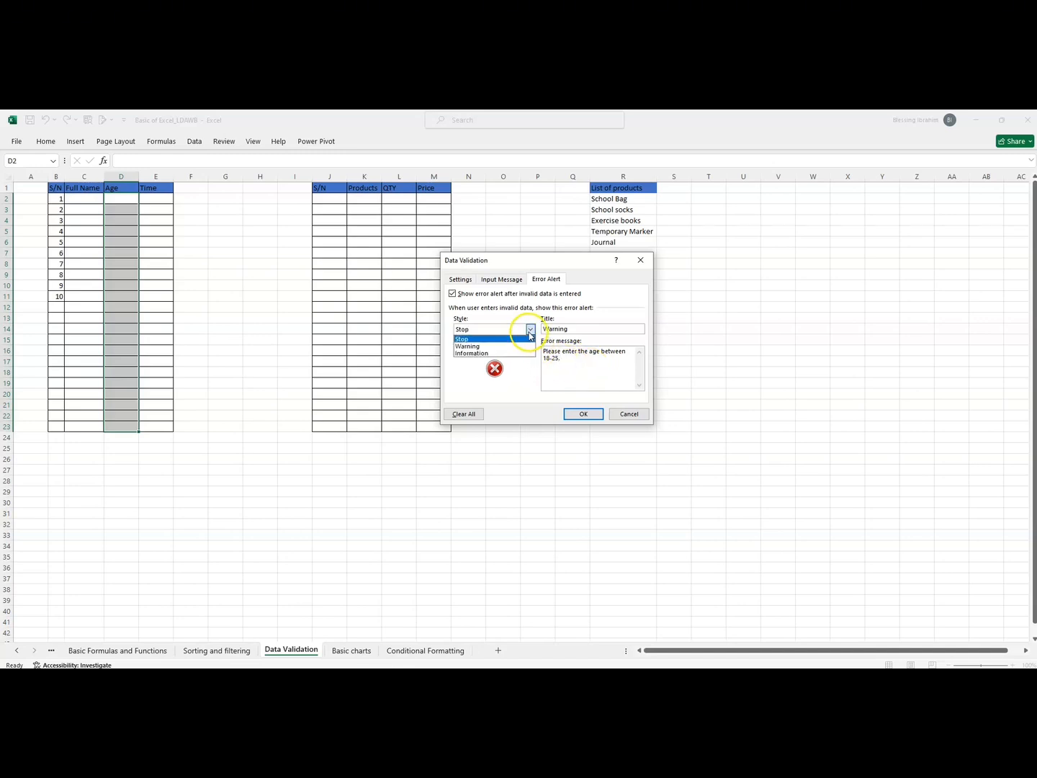
pyautogui.click(466, 342)
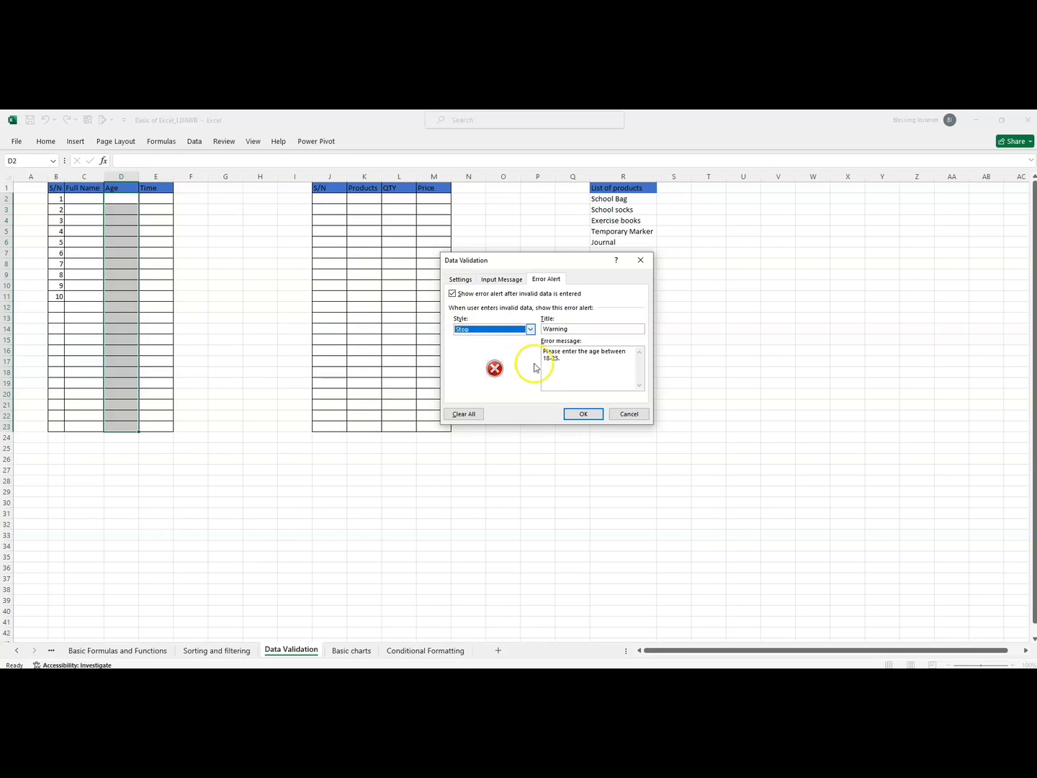
pyautogui.click(581, 414)
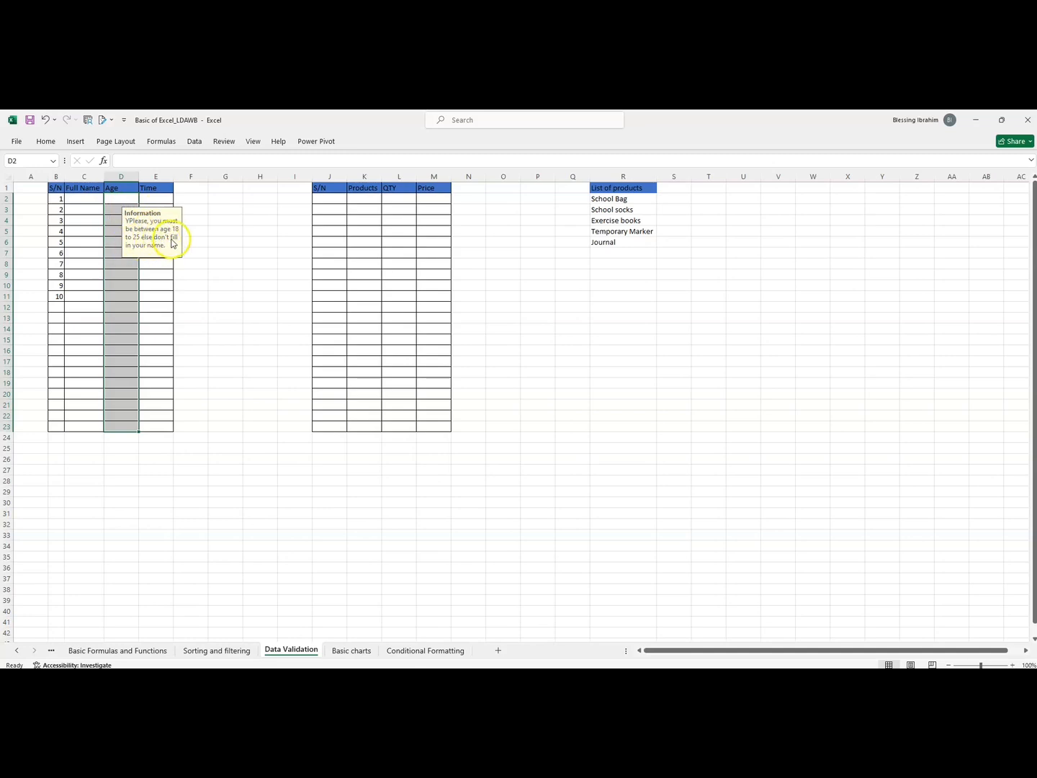
# Enter the ages 18, 25 and 23 in cells D2 to D4 of the Age column.
pyautogui.click(126, 201)
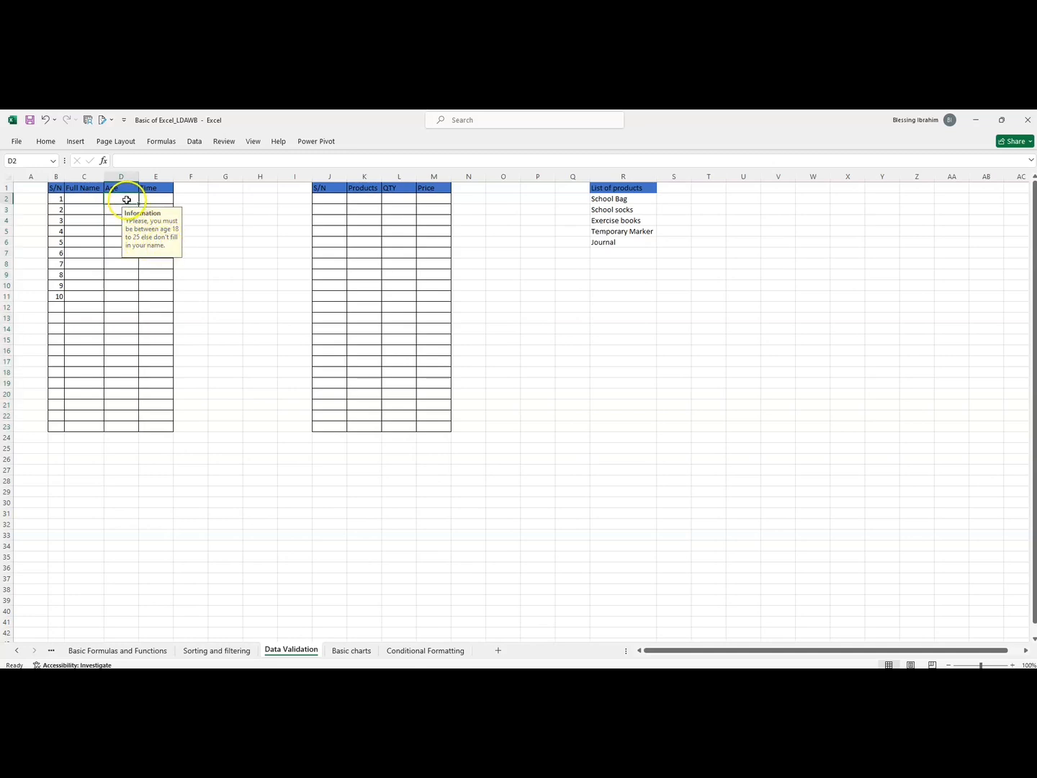
pyautogui.write('18')
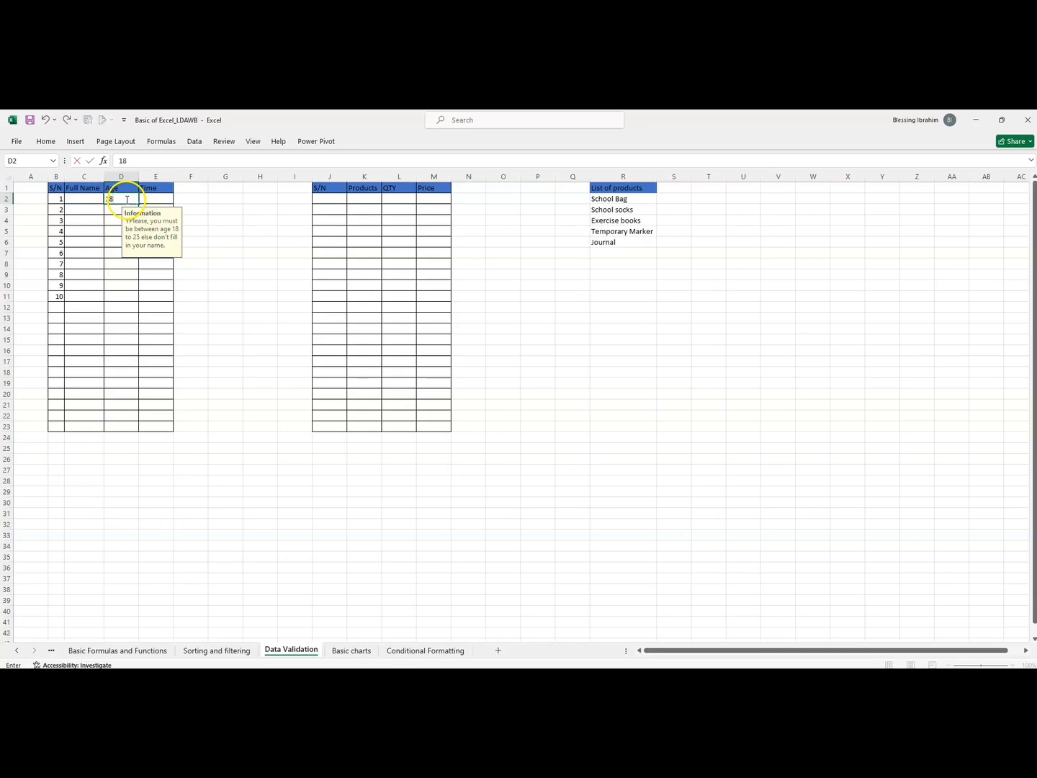
pyautogui.press('Return')
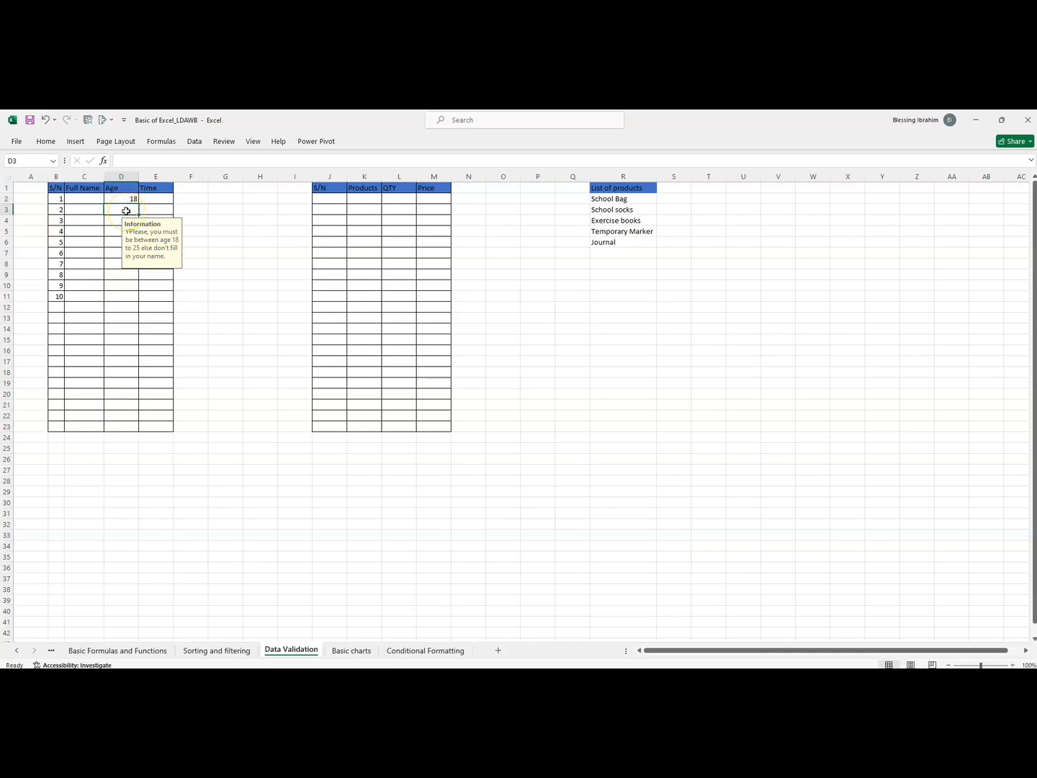
pyautogui.write('25')
pyautogui.press('Return')
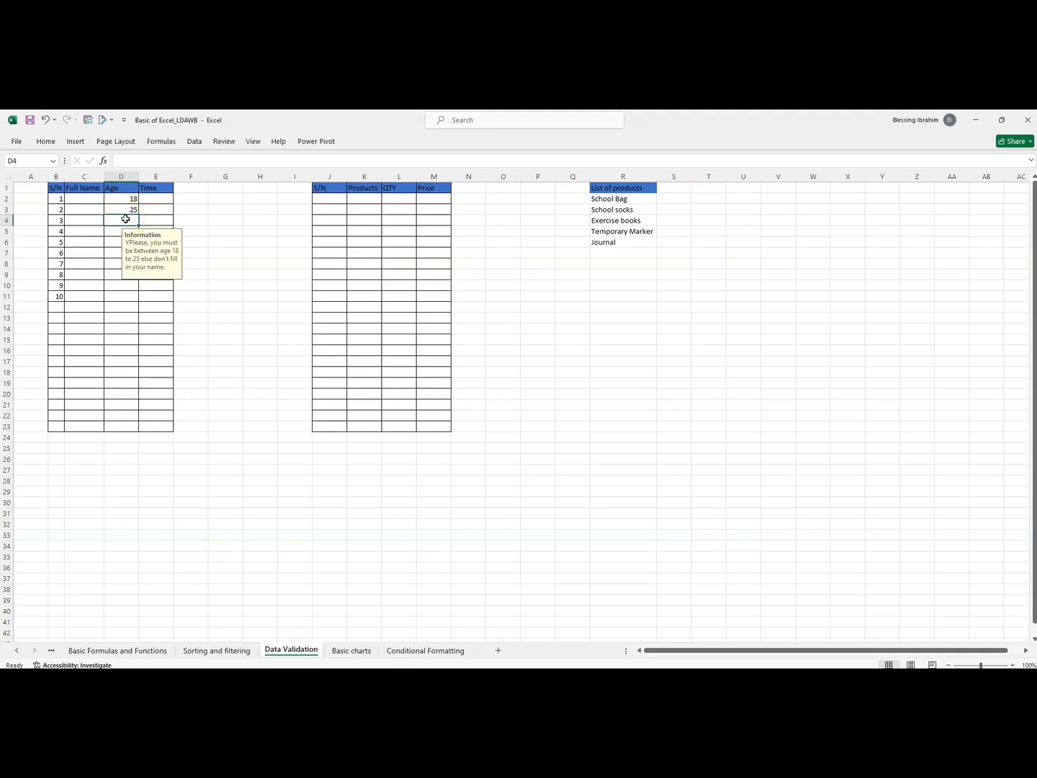
pyautogui.write('23')
pyautogui.press('Return')
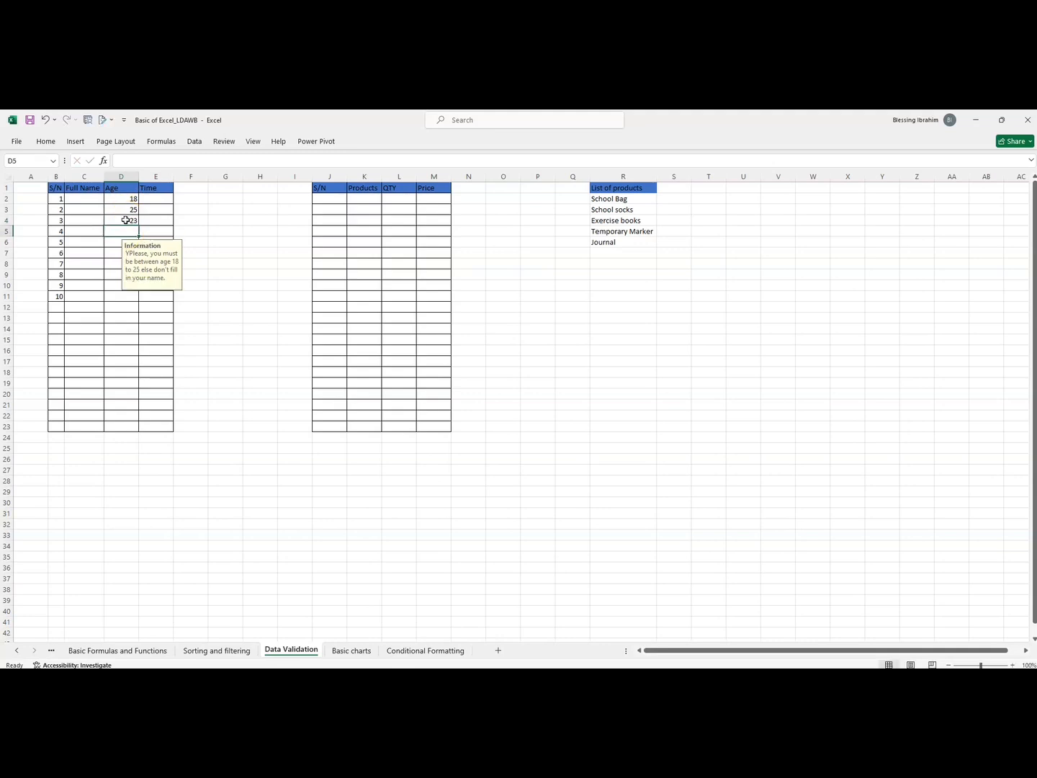
# Test the age rule by trying to enter 27 in cell D5, retry the same value and cancel the entry.
pyautogui.click(125, 233)
pyautogui.write('27')
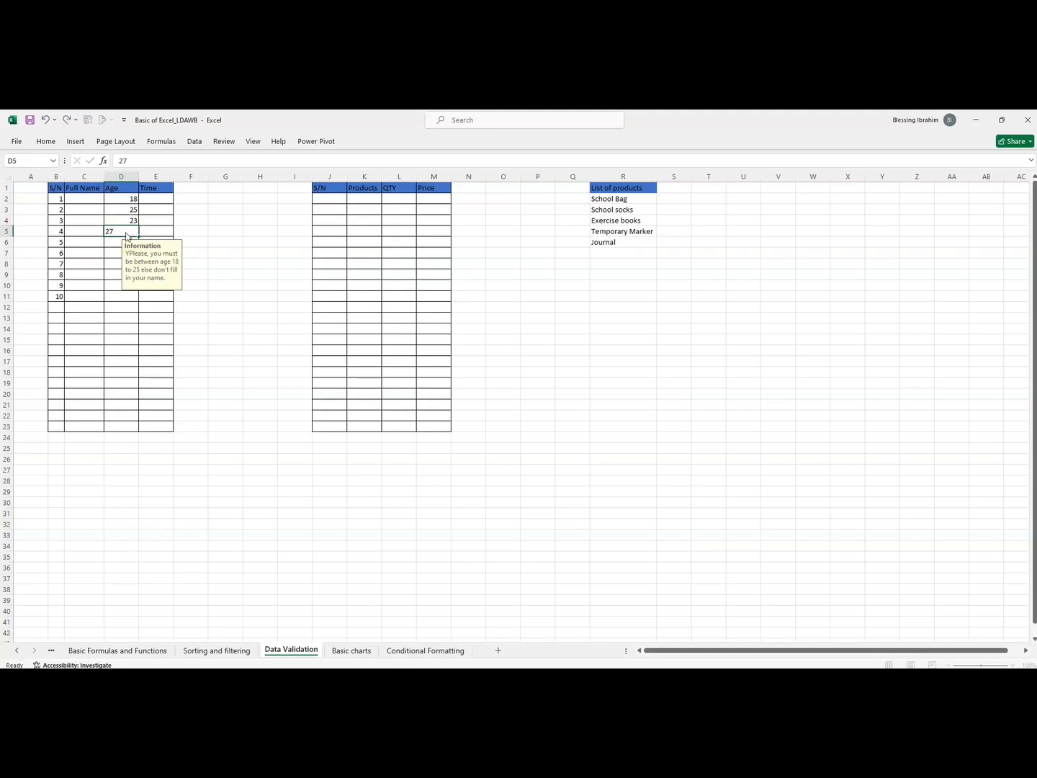
pyautogui.press('Return')
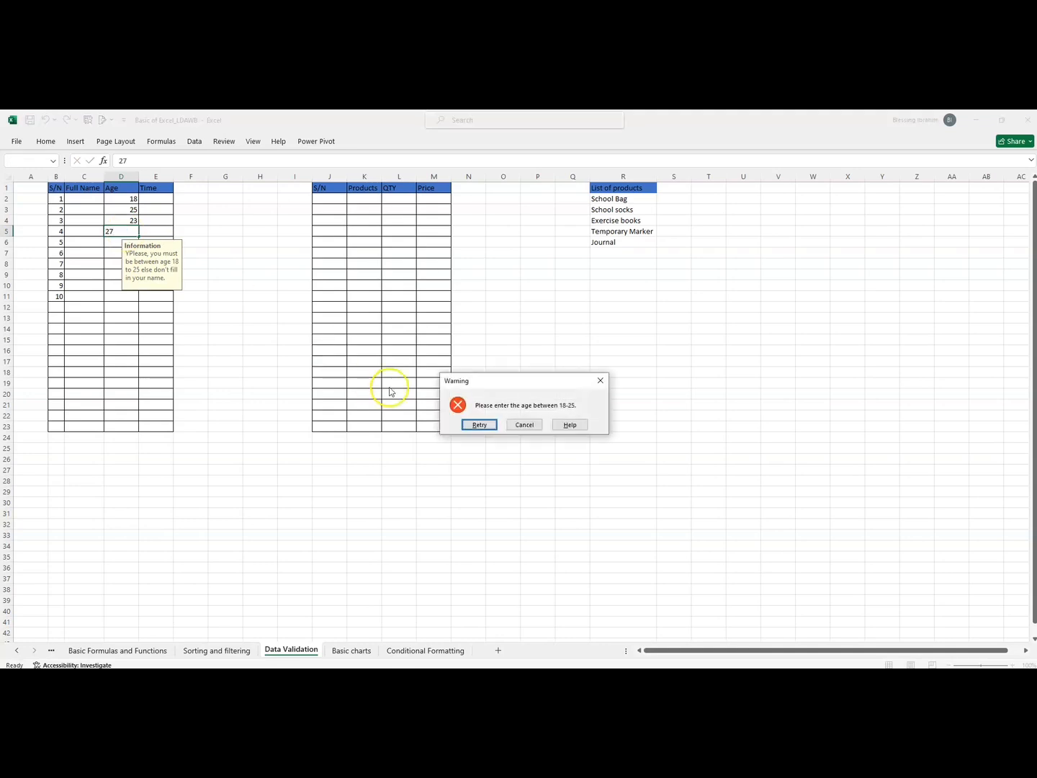
pyautogui.moveTo(487, 385); pyautogui.dragTo(474, 383)
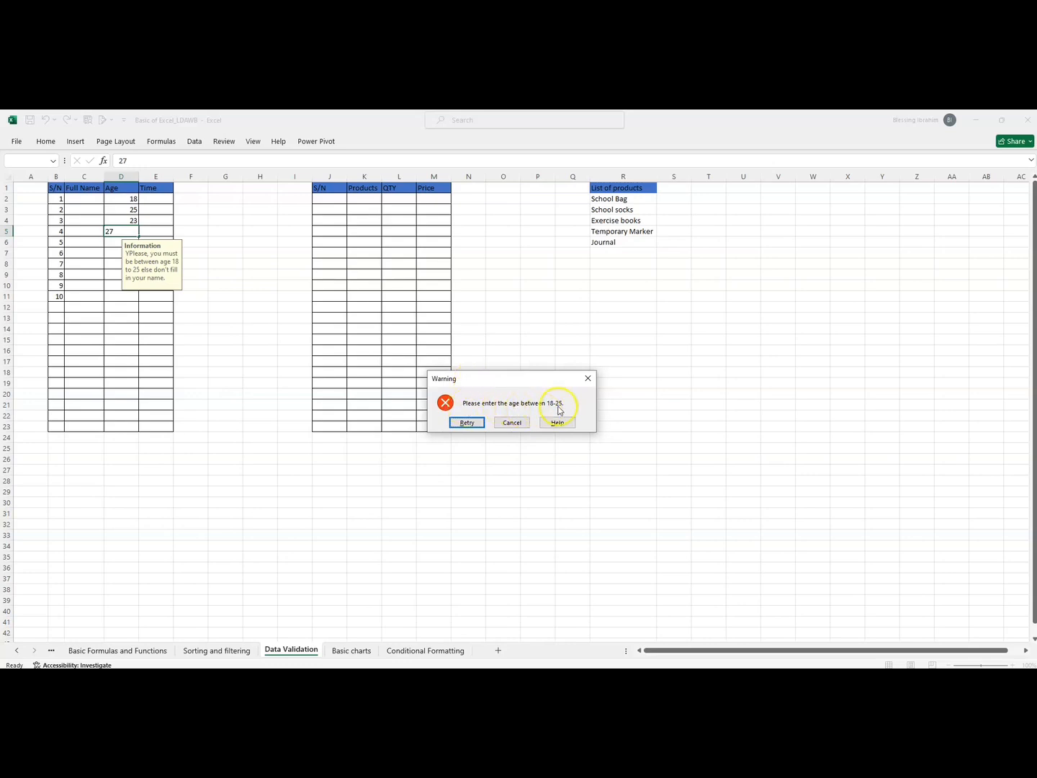
pyautogui.click(461, 425)
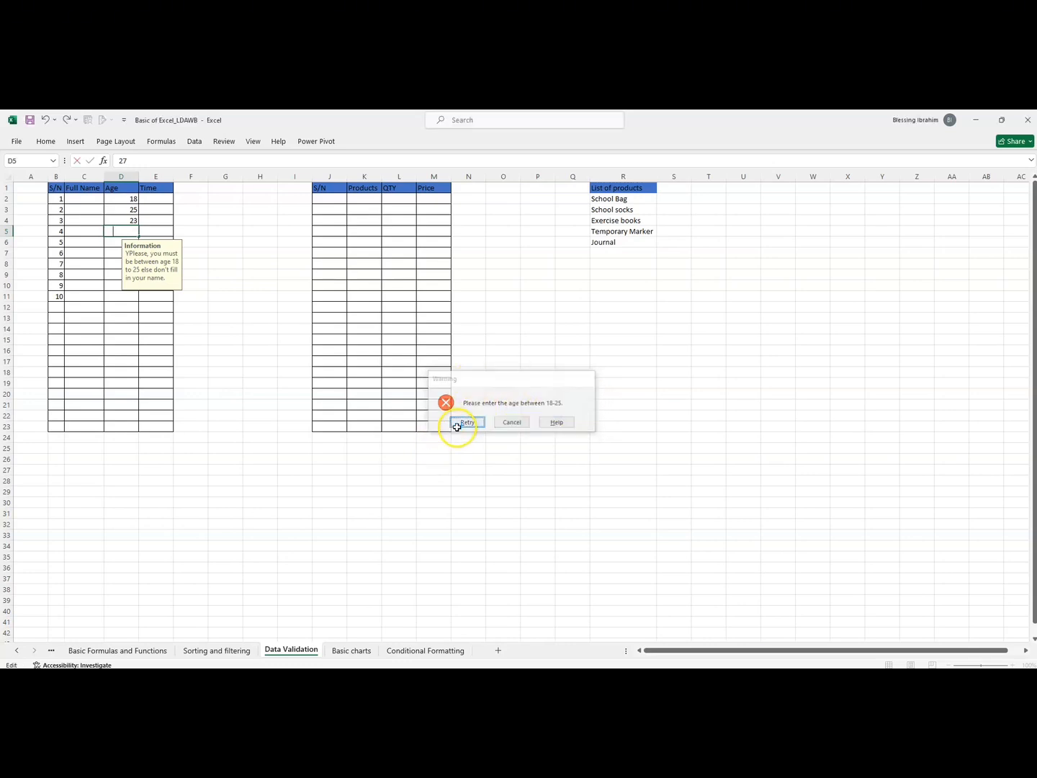
pyautogui.press('Return')
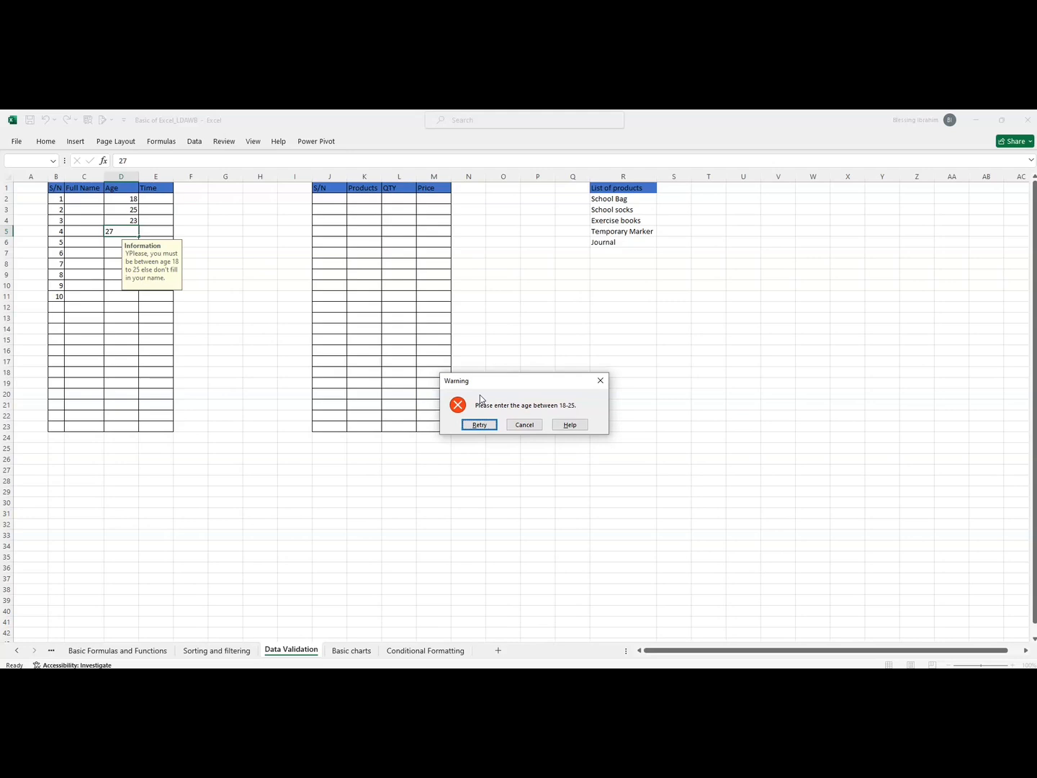
pyautogui.click(531, 425)
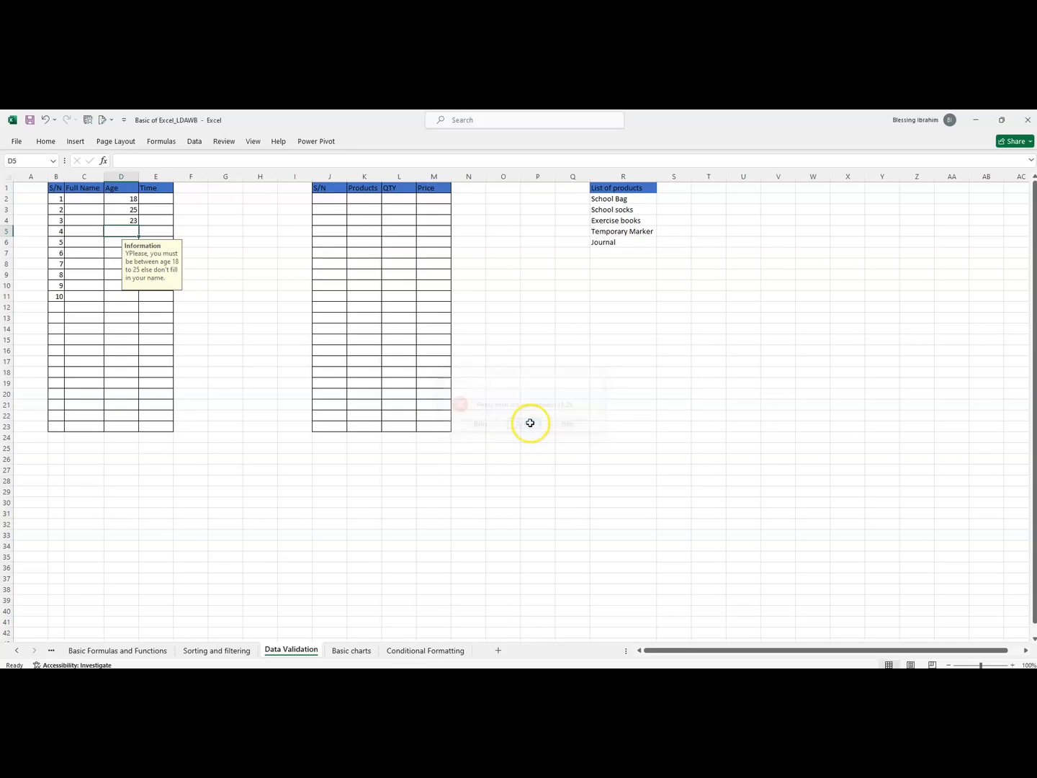
# Add a data validation rule to Time cells E2:E23 that allows only times between 10 AM and 5 PM.
pyautogui.click(153, 198)
pyautogui.moveTo(152, 197); pyautogui.dragTo(152, 290)
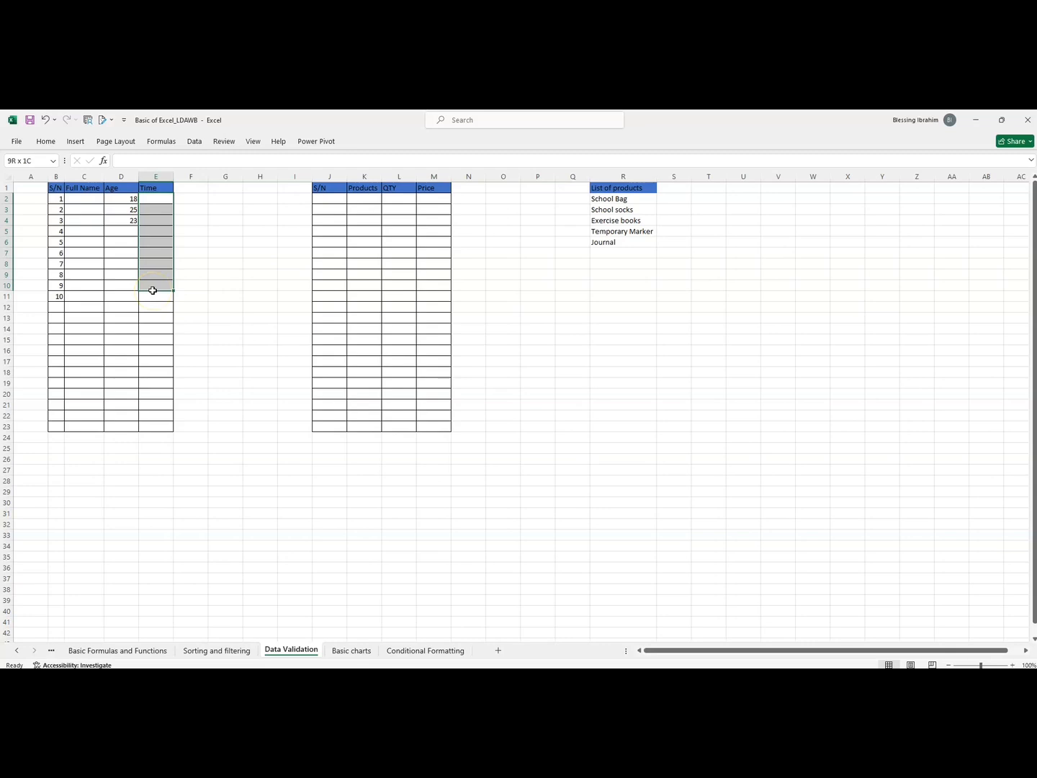
pyautogui.moveTo(153, 291); pyautogui.dragTo(153, 427)
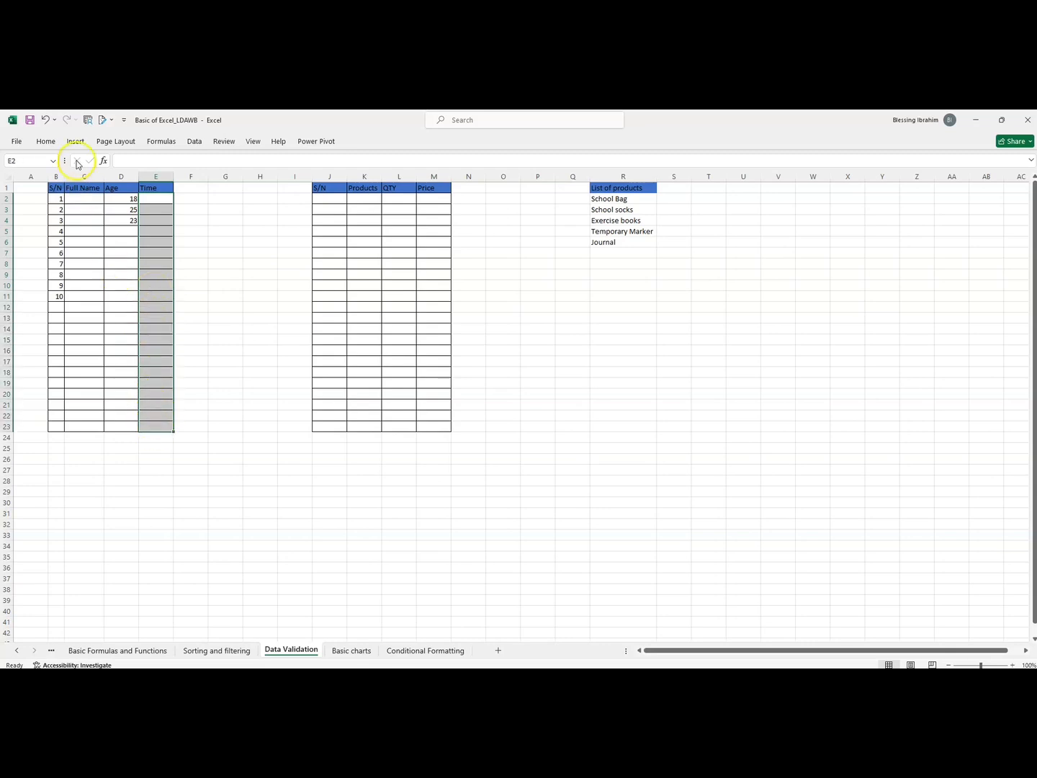
pyautogui.click(194, 141)
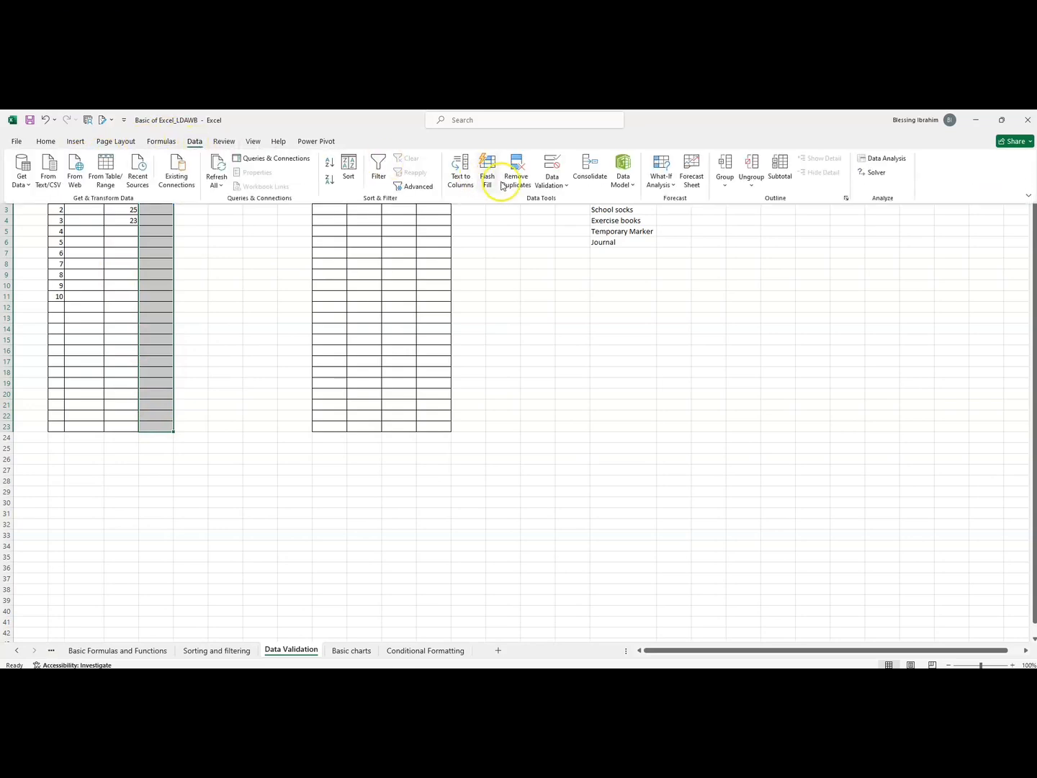
pyautogui.click(563, 187)
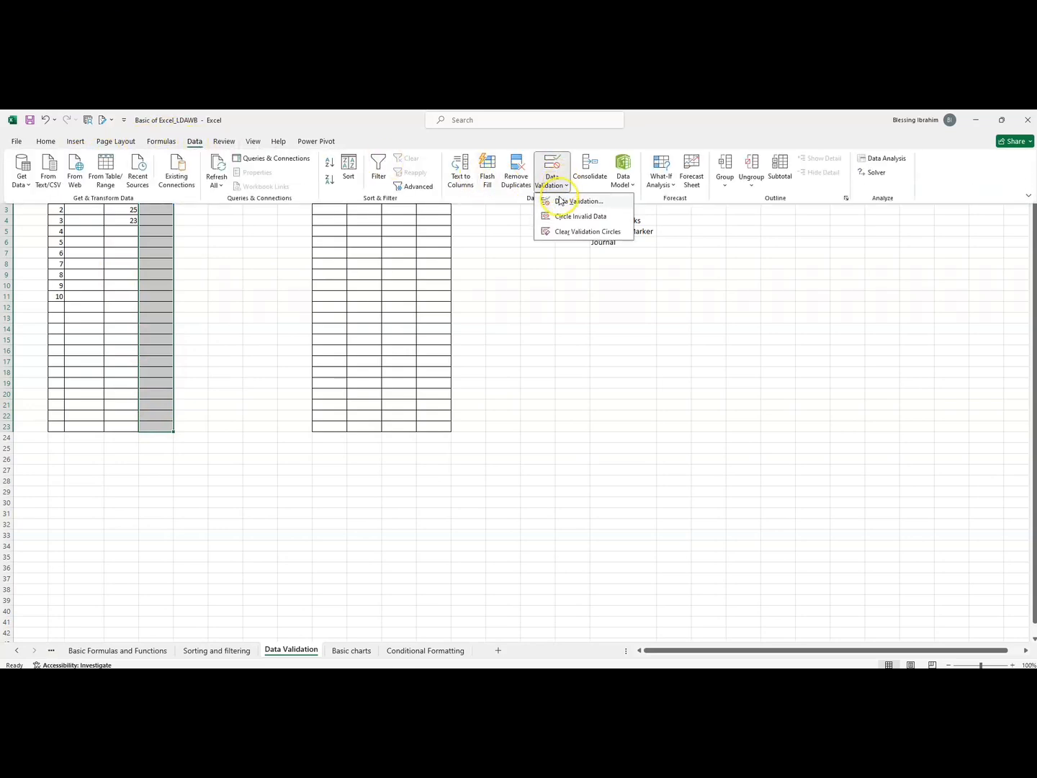
pyautogui.click(559, 203)
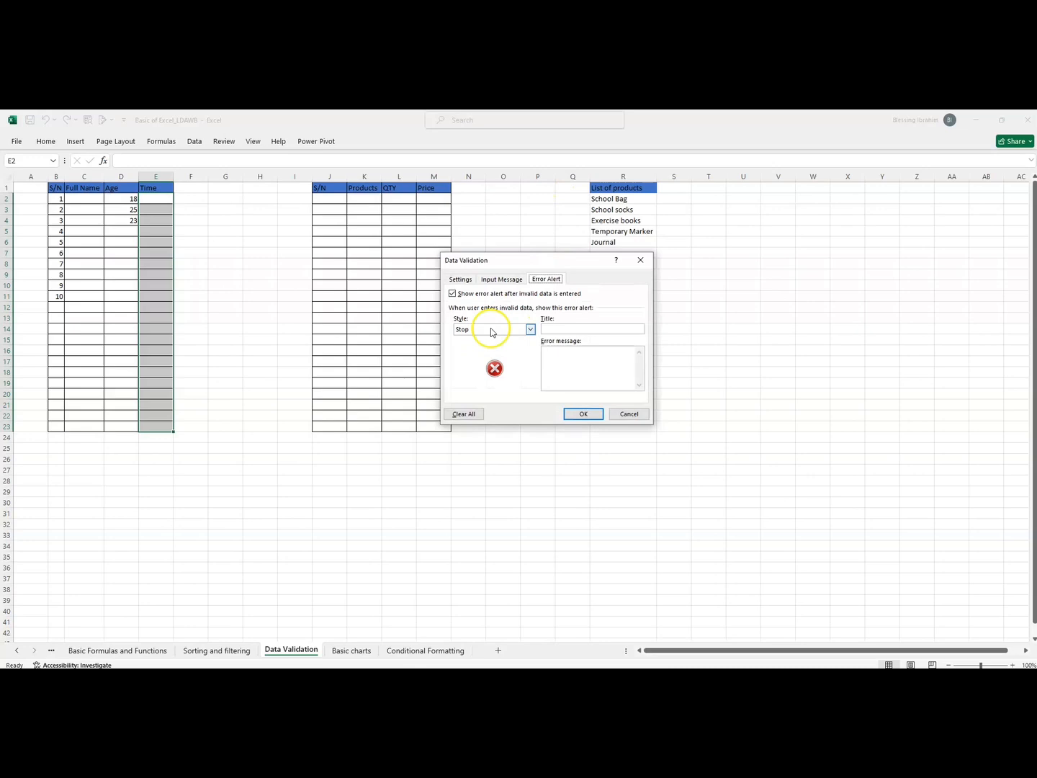
pyautogui.click(470, 284)
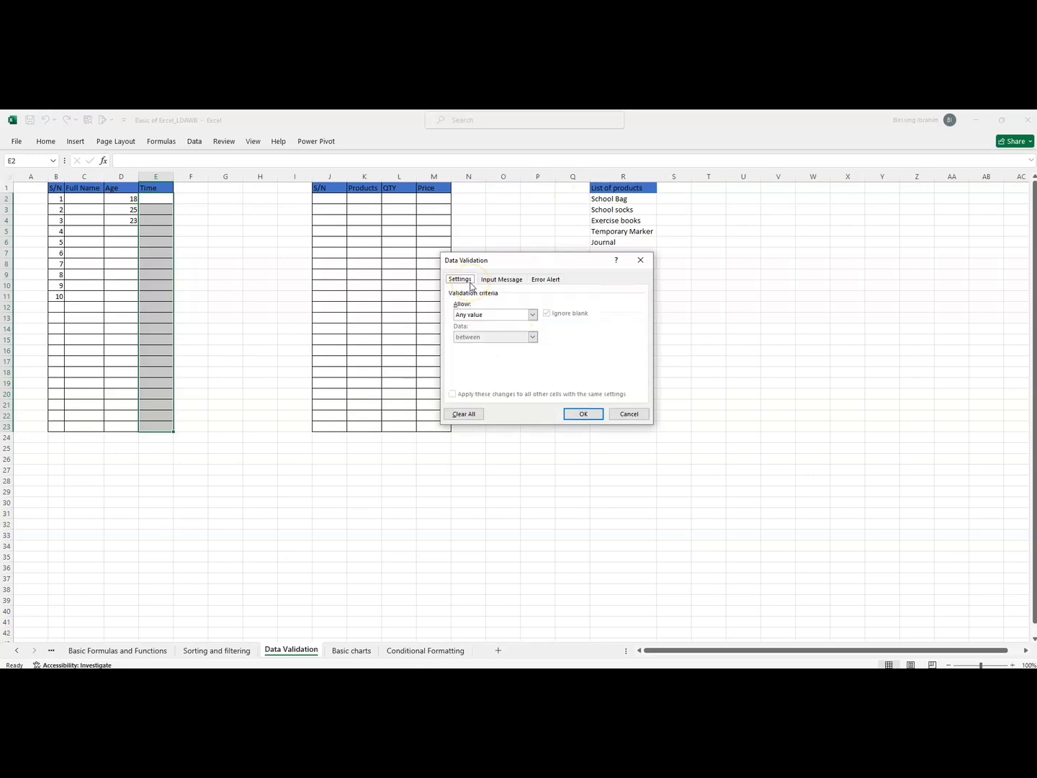
pyautogui.click(533, 315)
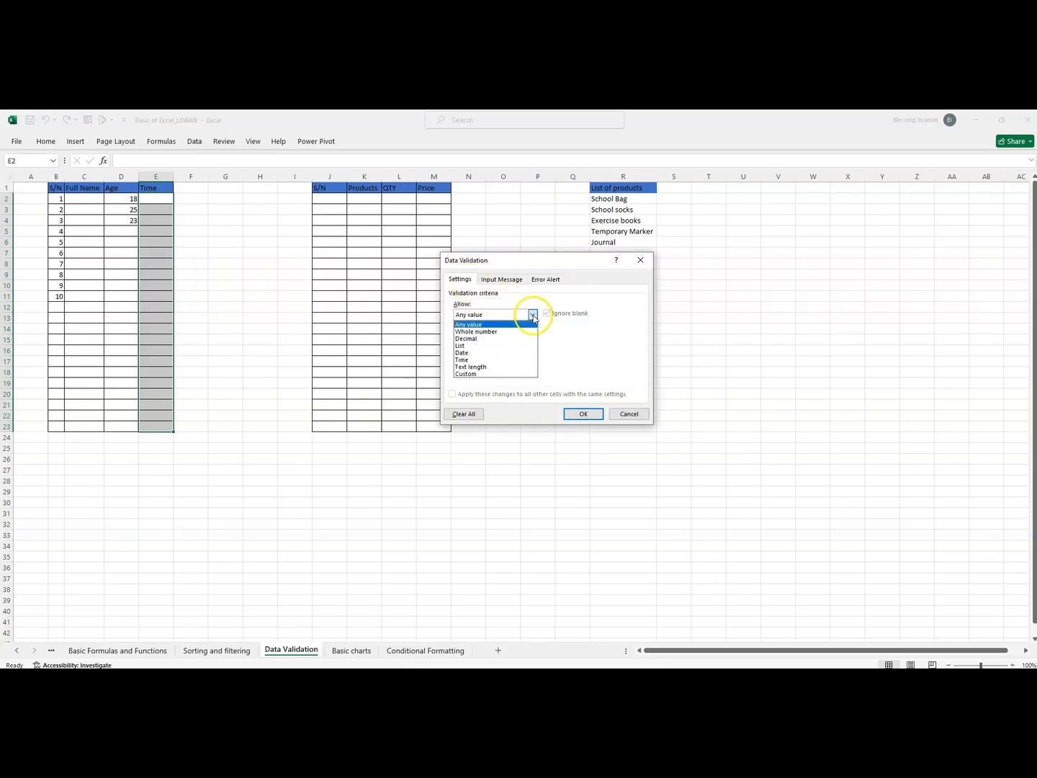
pyautogui.click(471, 359)
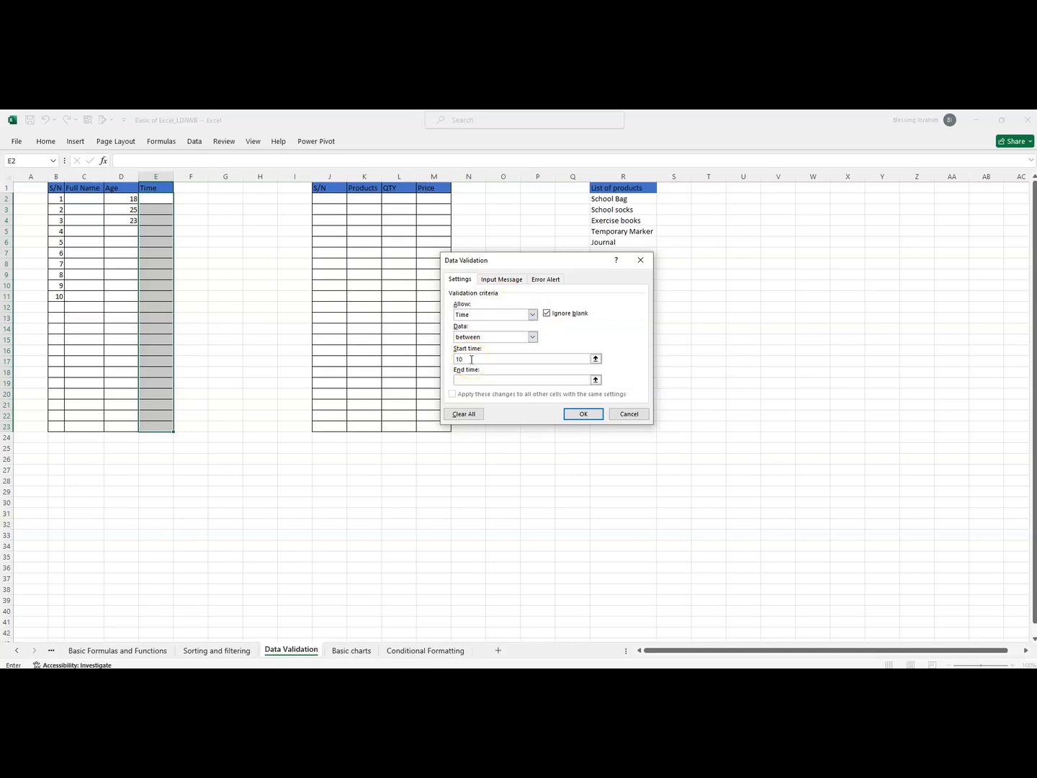
pyautogui.write('10 AM')
pyautogui.click(469, 380)
pyautogui.write('5 PM')
# Add an input message titled "Infomation" reading "Please enter a time between 10am and 5pm.".
pyautogui.click(497, 278)
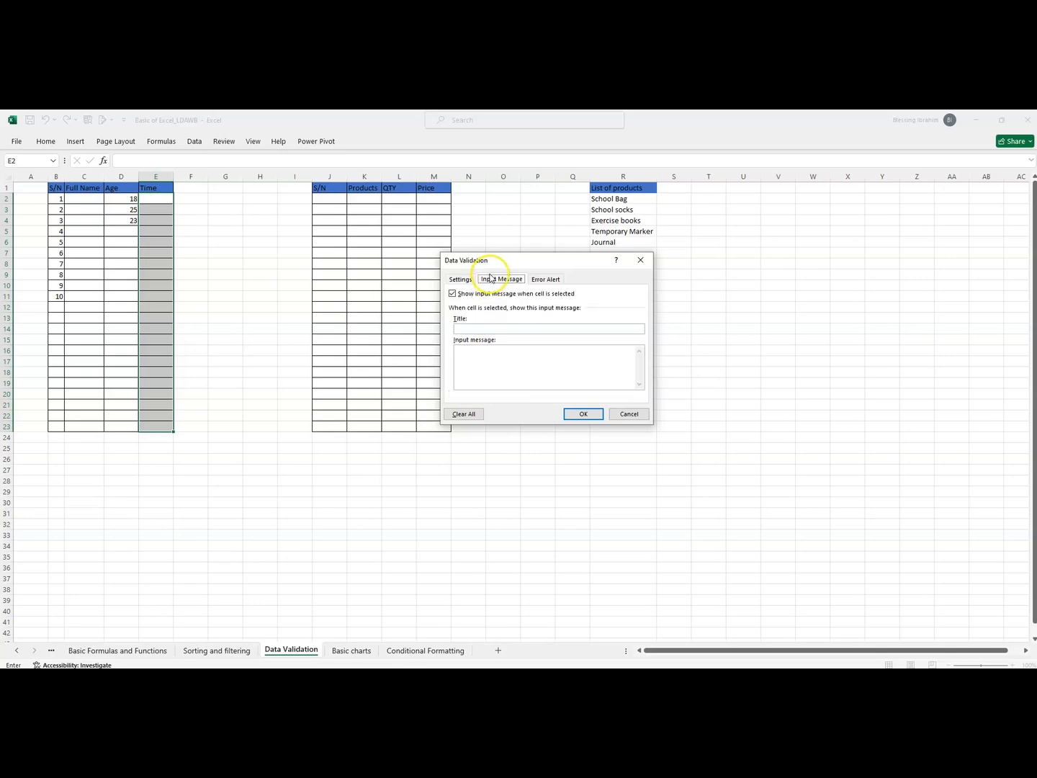
pyautogui.click(475, 329)
pyautogui.write('IN')
pyautogui.write('nfomation')
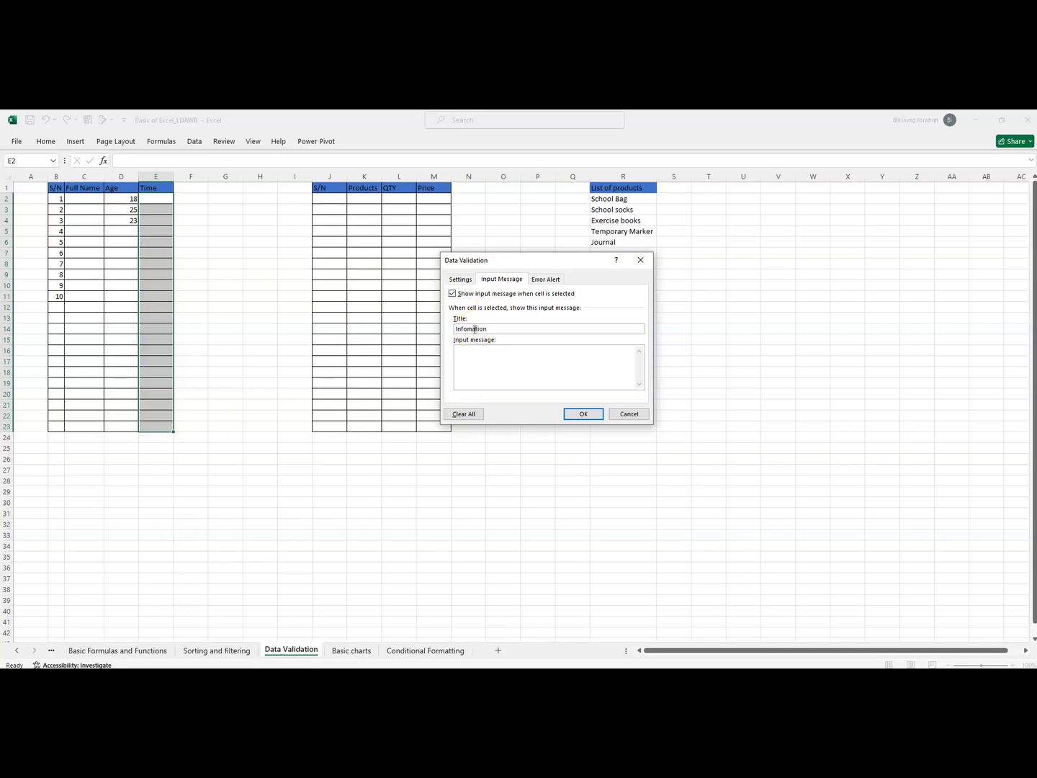
pyautogui.click(481, 354)
pyautogui.write('Please enter a time between 10am and 5pm.')
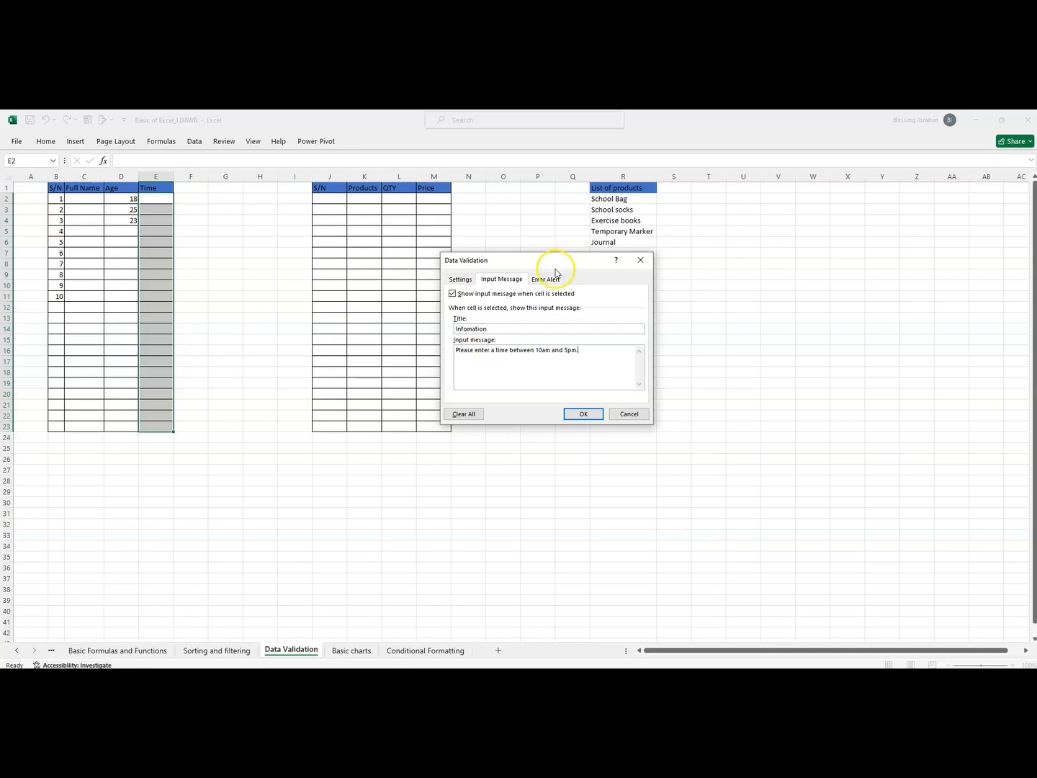
# Title the error alert "Warning" and choose the Warning style for it.
pyautogui.click(545, 279)
pyautogui.click(559, 328)
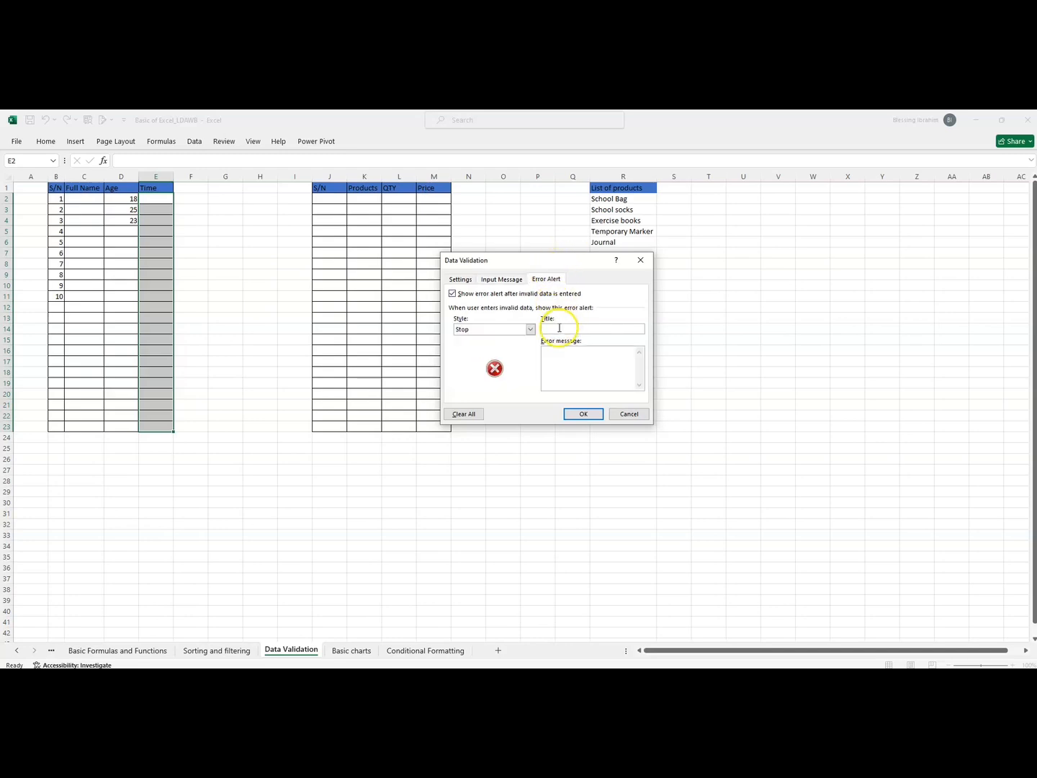
pyautogui.write('Wa')
pyautogui.write('rning')
pyautogui.click(531, 329)
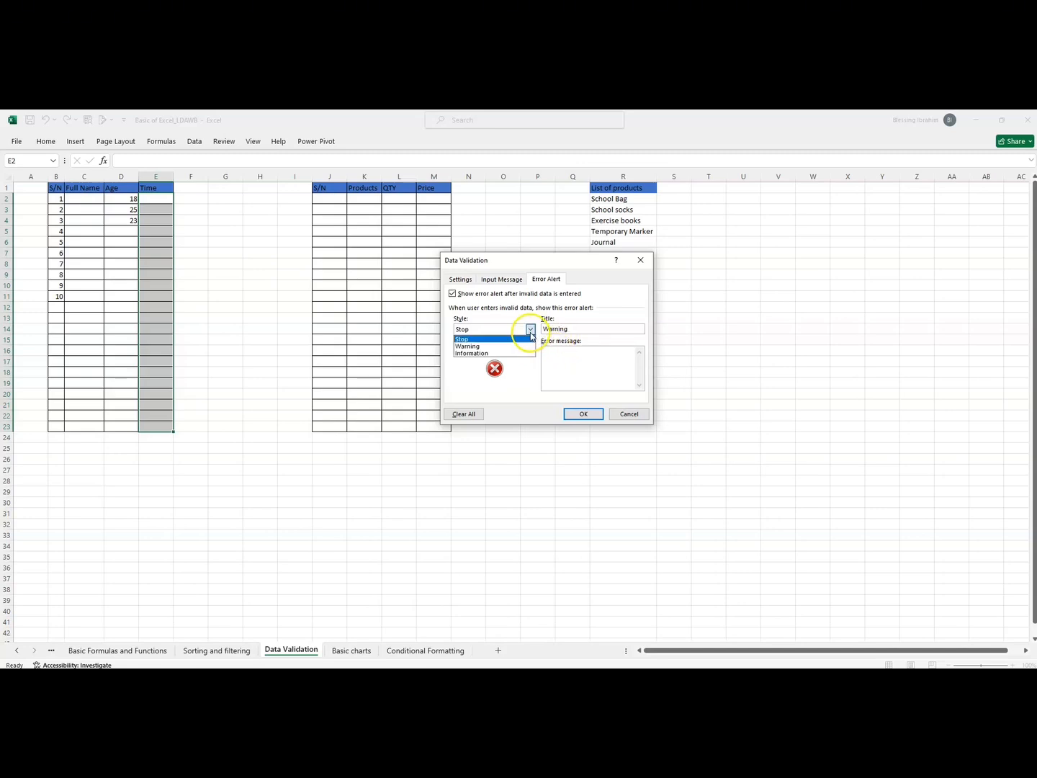
pyautogui.click(478, 346)
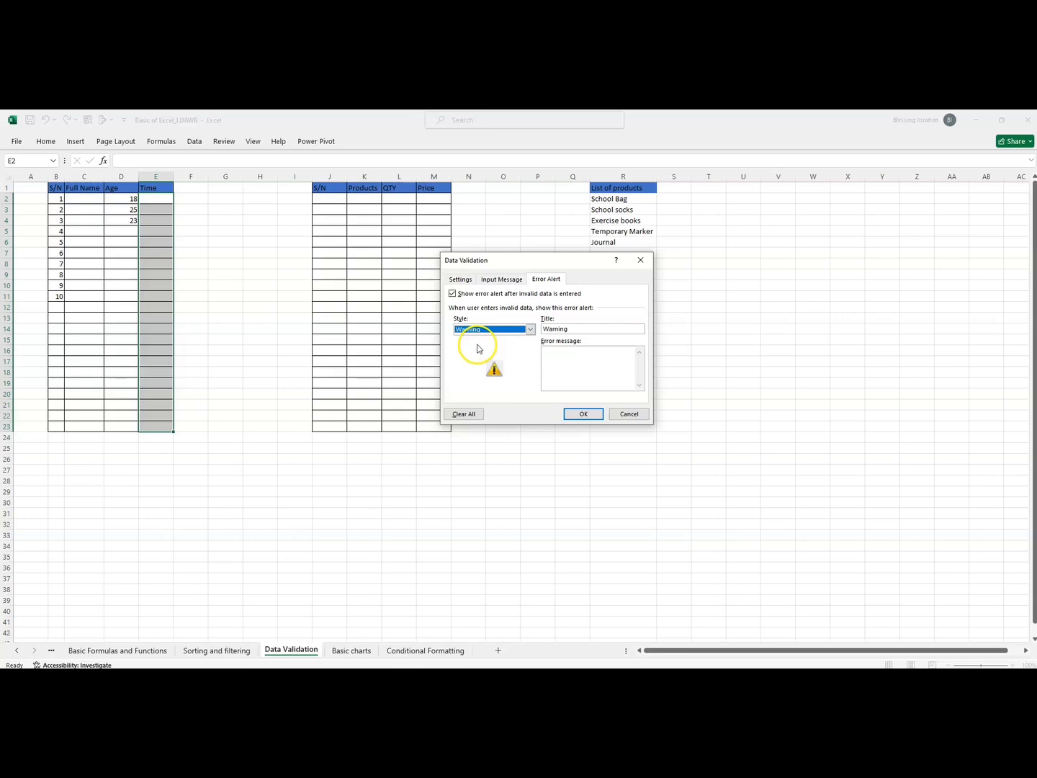
# Enter the error message "Please put in a time between 10am and 5pm" and apply the validation rule to the Time cells.
pyautogui.click(550, 350)
pyautogui.write('Please put in a time b')
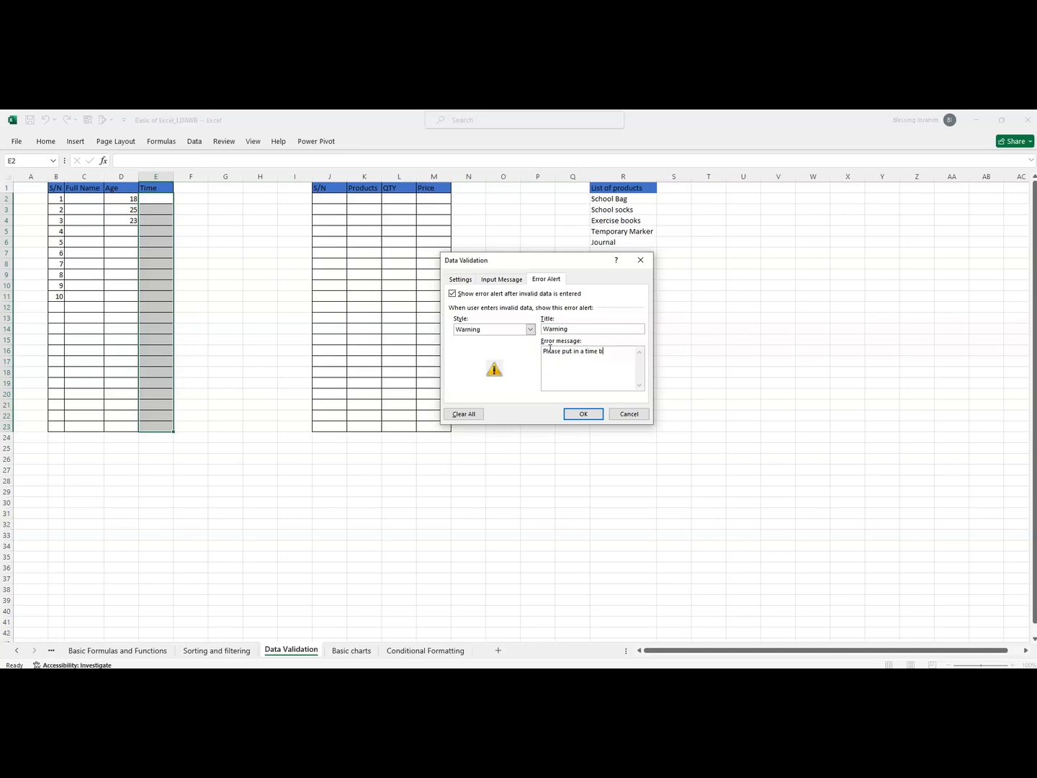
pyautogui.write('ween 10am and 5pm')
pyautogui.click(584, 414)
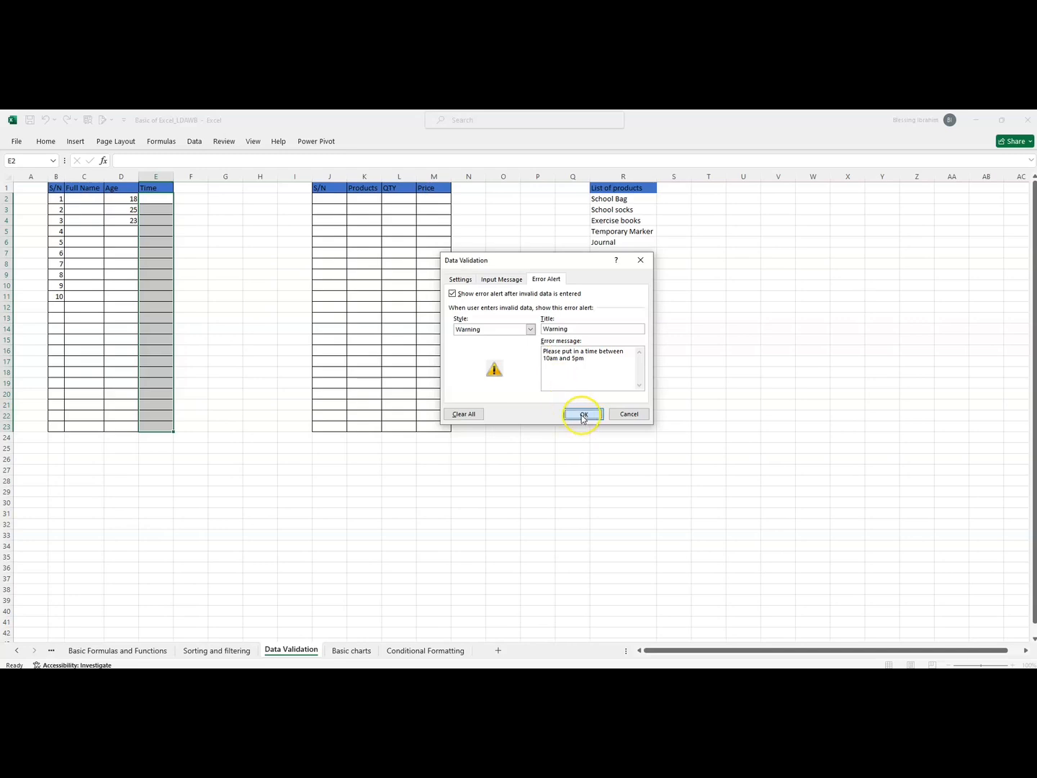
# Enter 10 AM in cell E2, test the time rule with 6PM in cell E3 and choose to continue with that value.
pyautogui.click(152, 200)
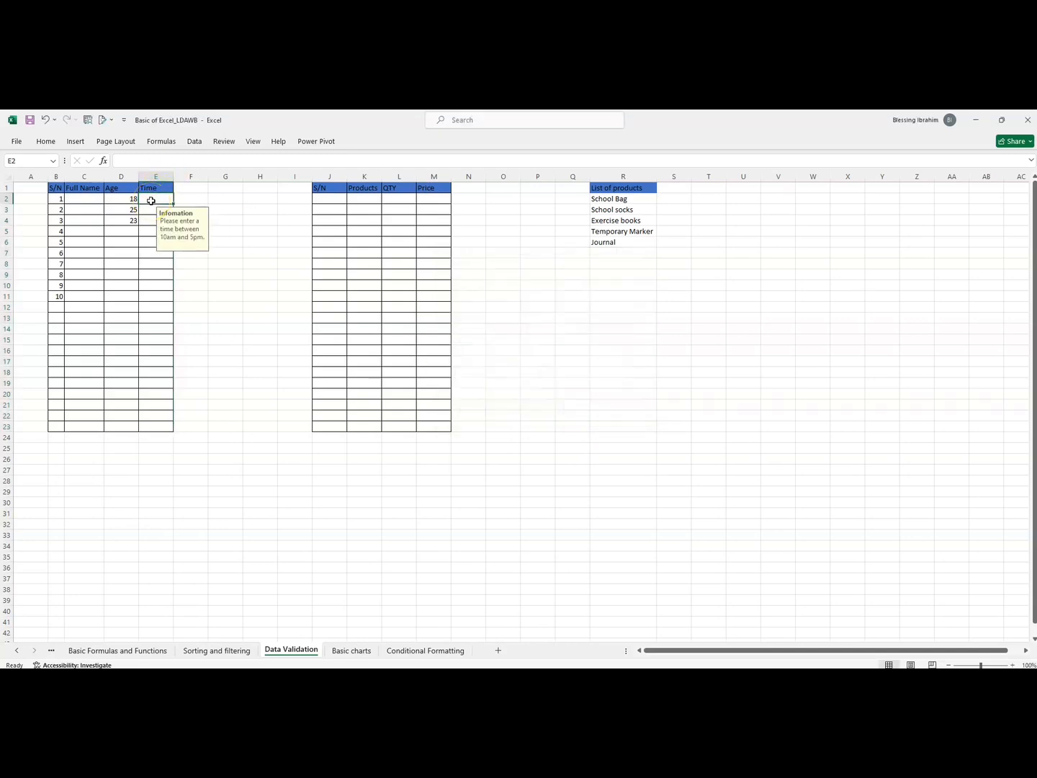
pyautogui.write('10 A')
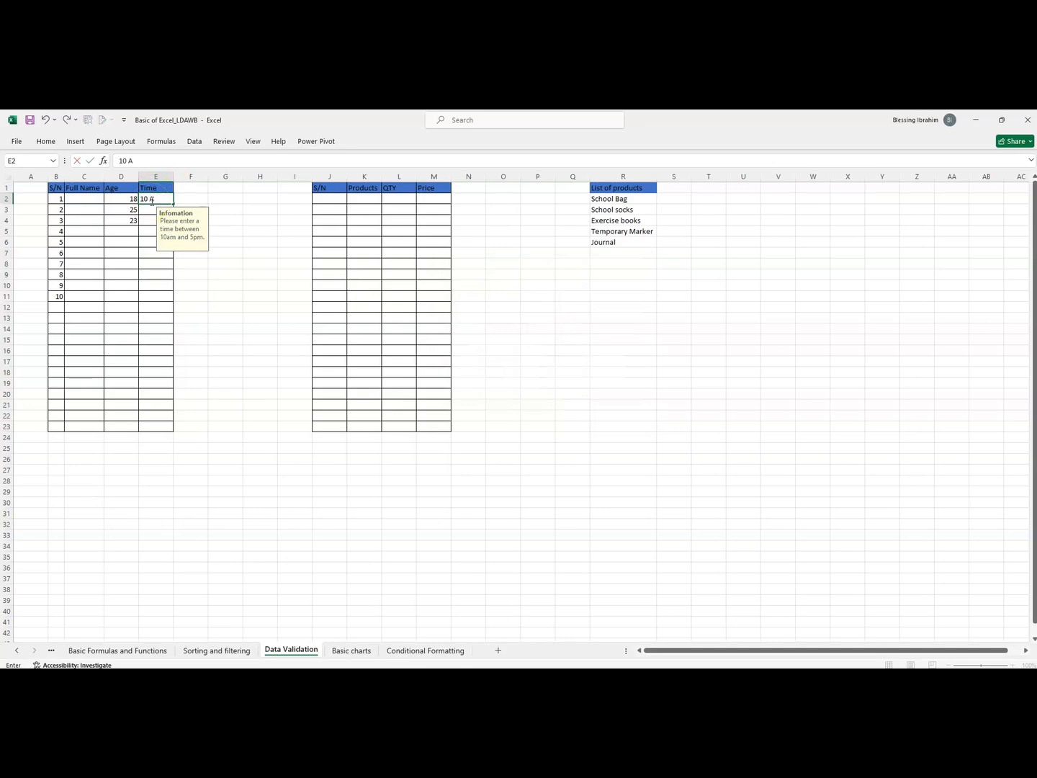
pyautogui.write('M')
pyautogui.click(153, 207)
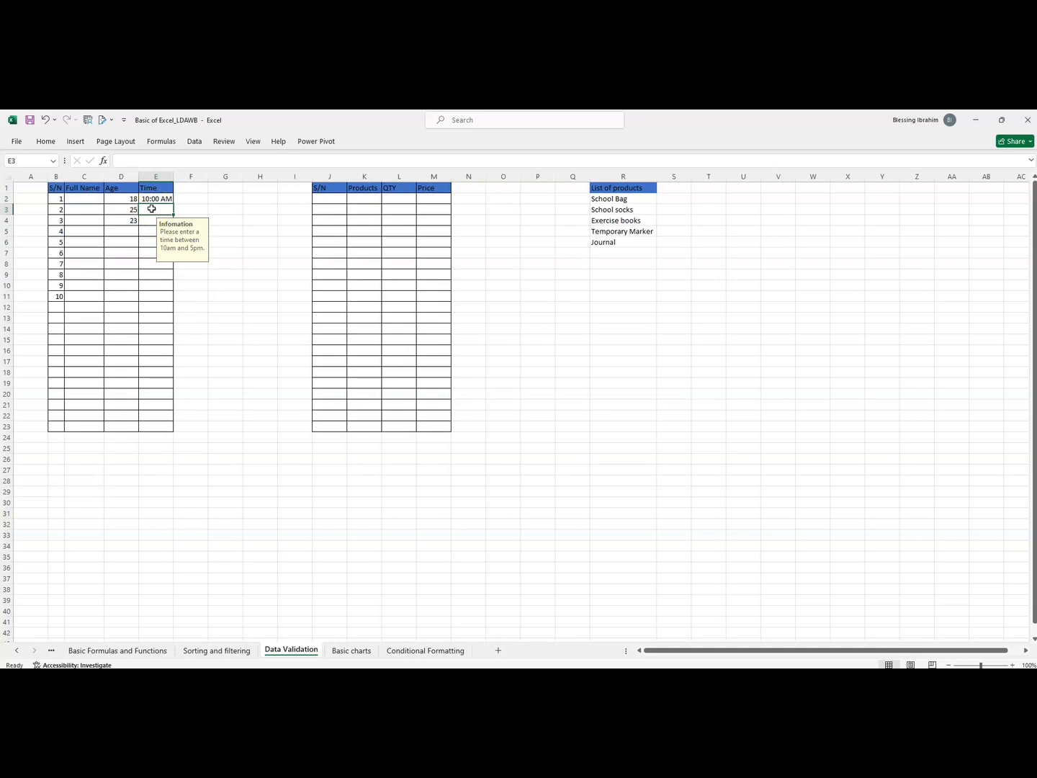
pyautogui.write('6PM')
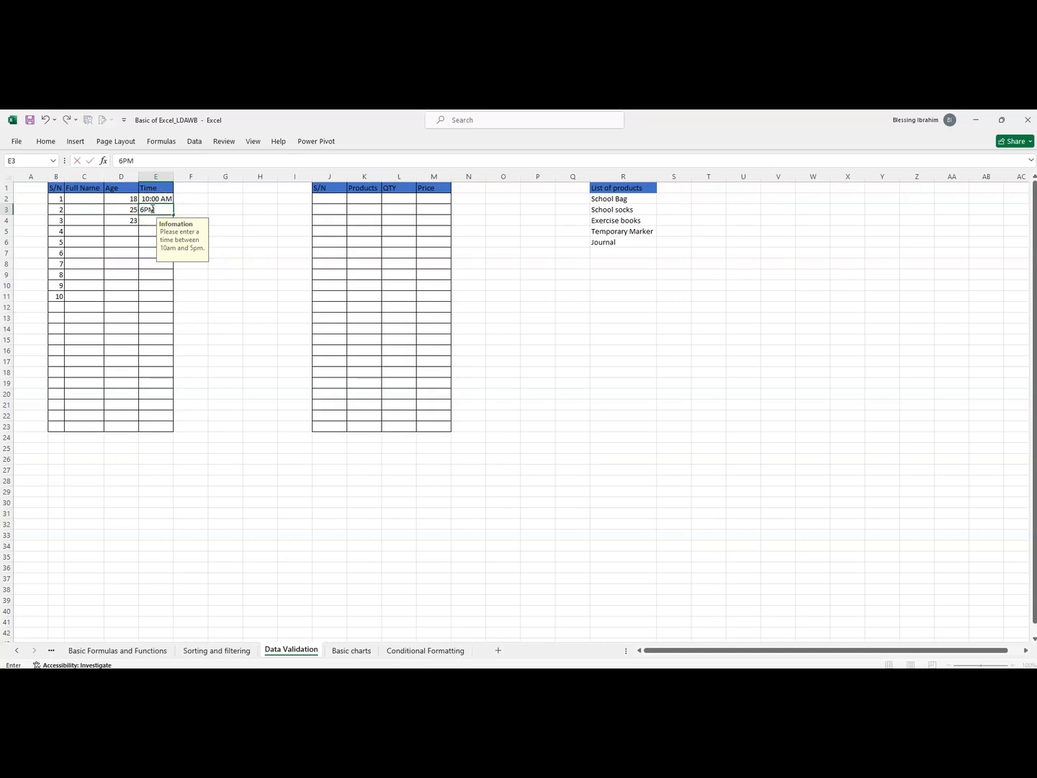
pyautogui.press('Return')
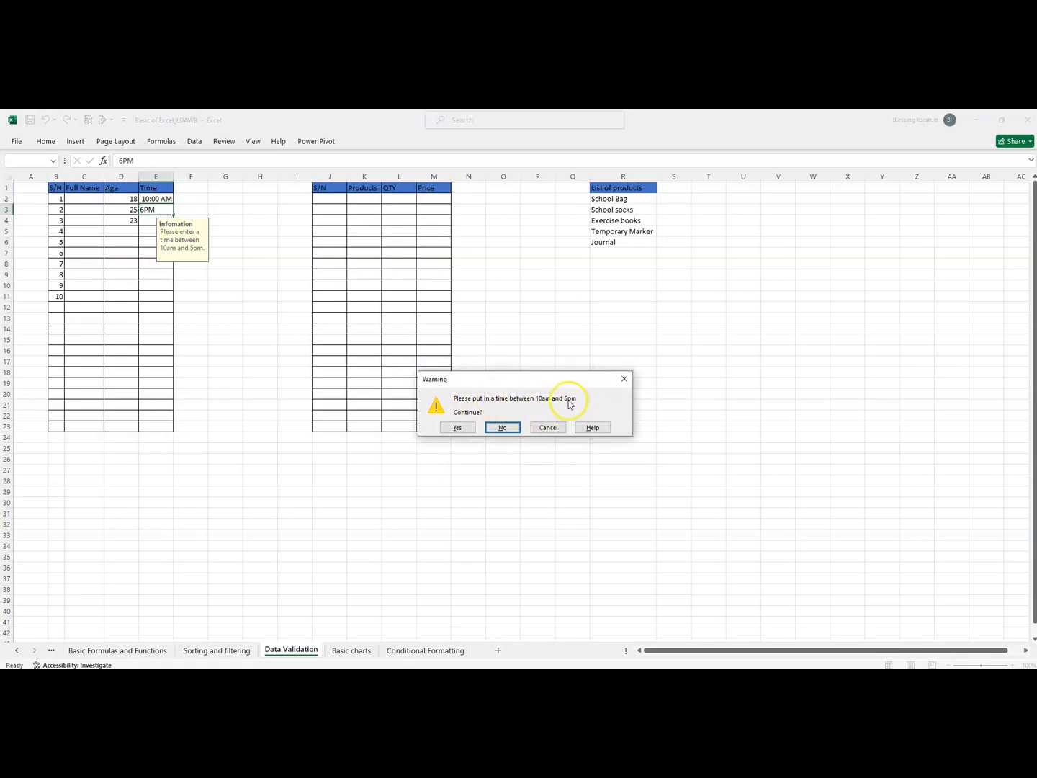
pyautogui.click(460, 428)
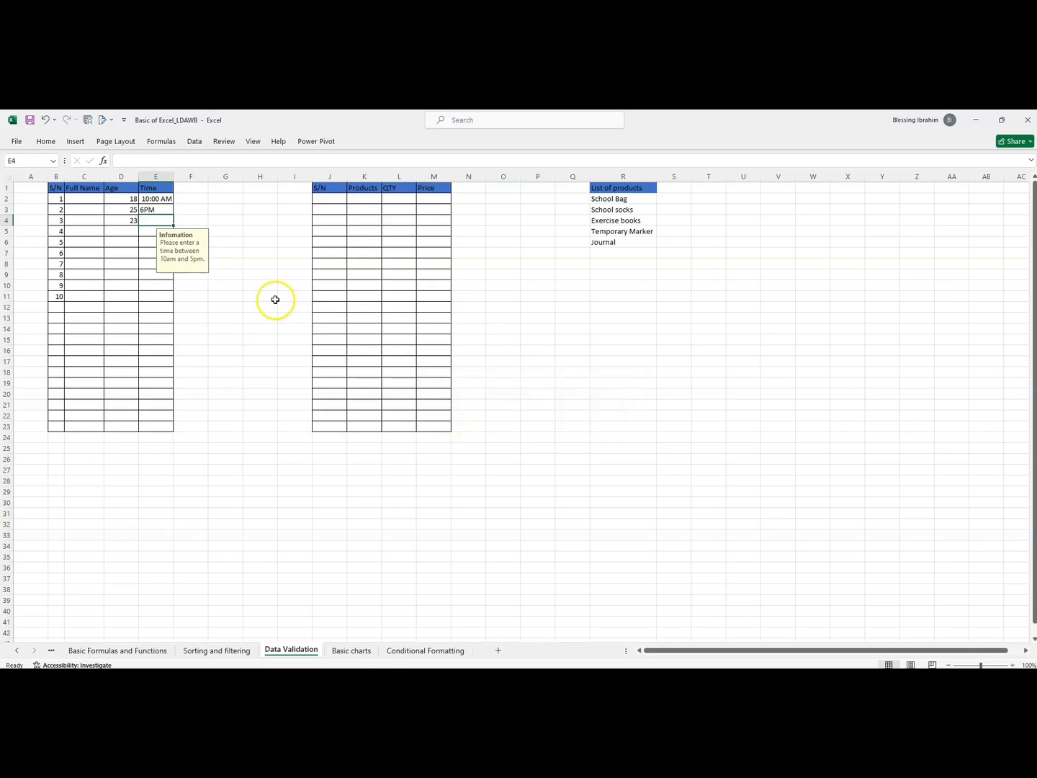
# Reopen the data validation rule of cells E2:E23 and review its allowed type, start time and end time.
pyautogui.click(145, 202)
pyautogui.moveTo(146, 204); pyautogui.dragTo(147, 427)
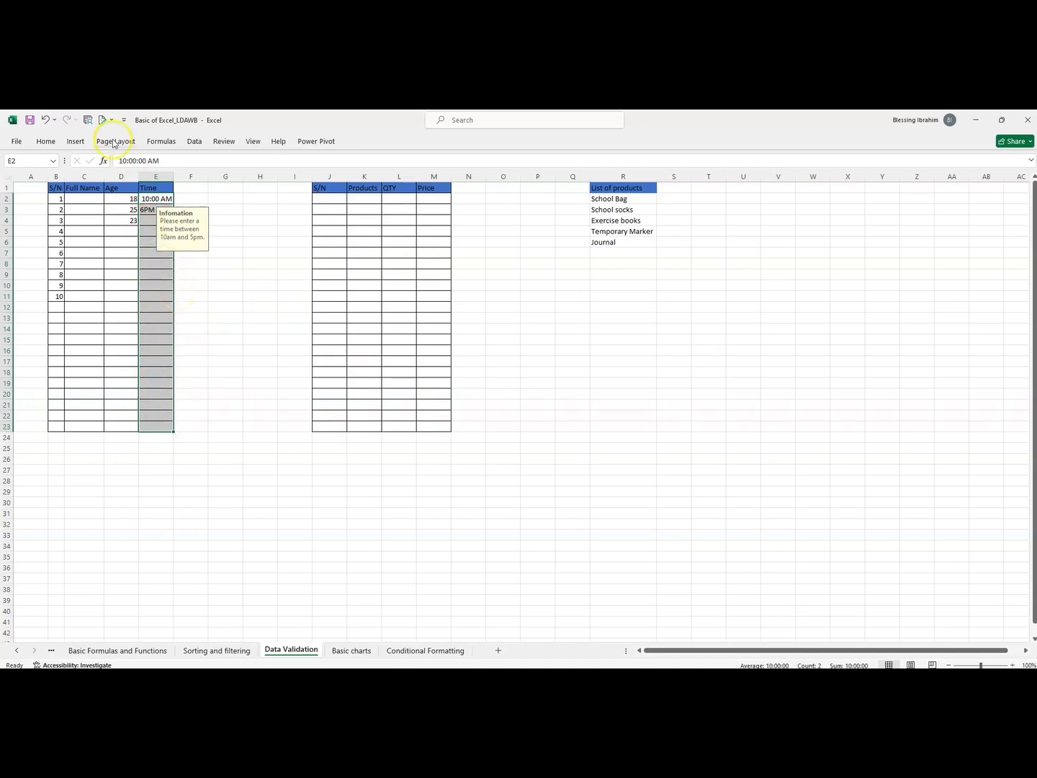
pyautogui.click(195, 141)
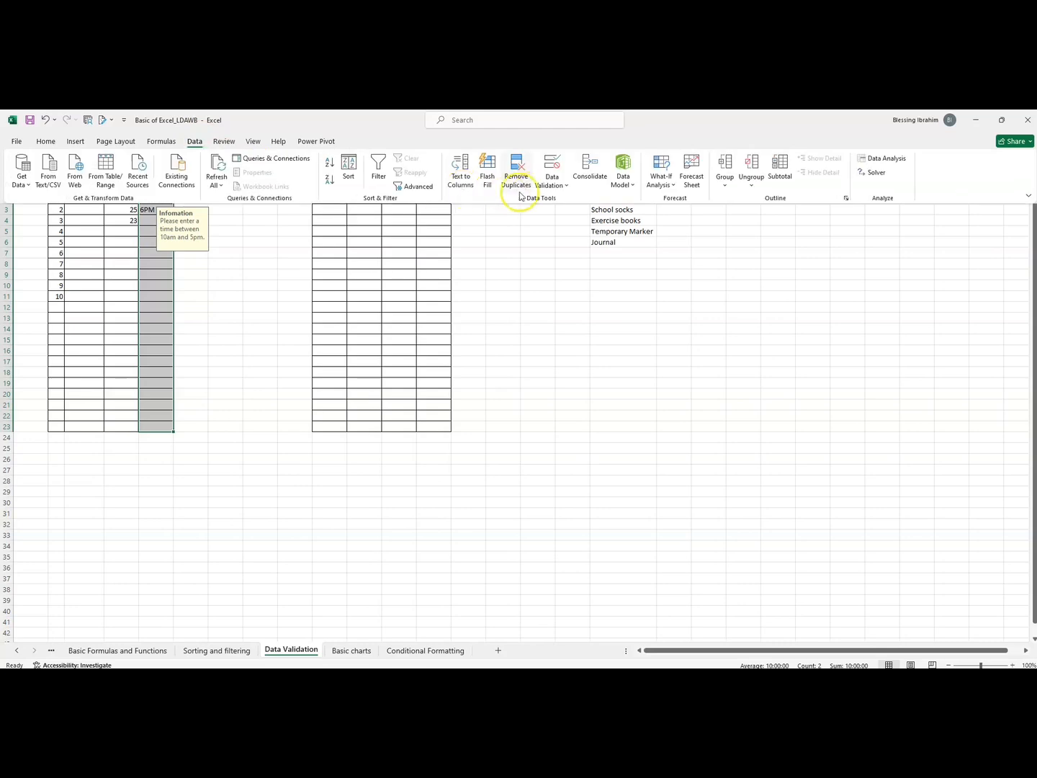
pyautogui.click(552, 176)
pyautogui.click(572, 202)
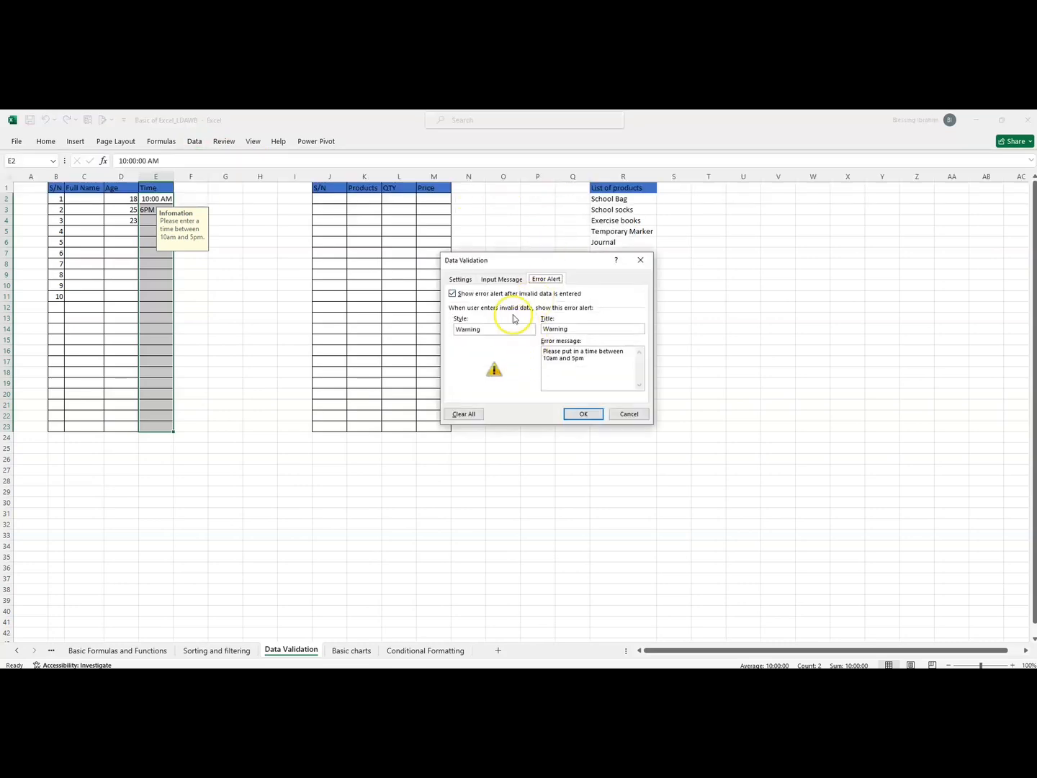
pyautogui.click(460, 278)
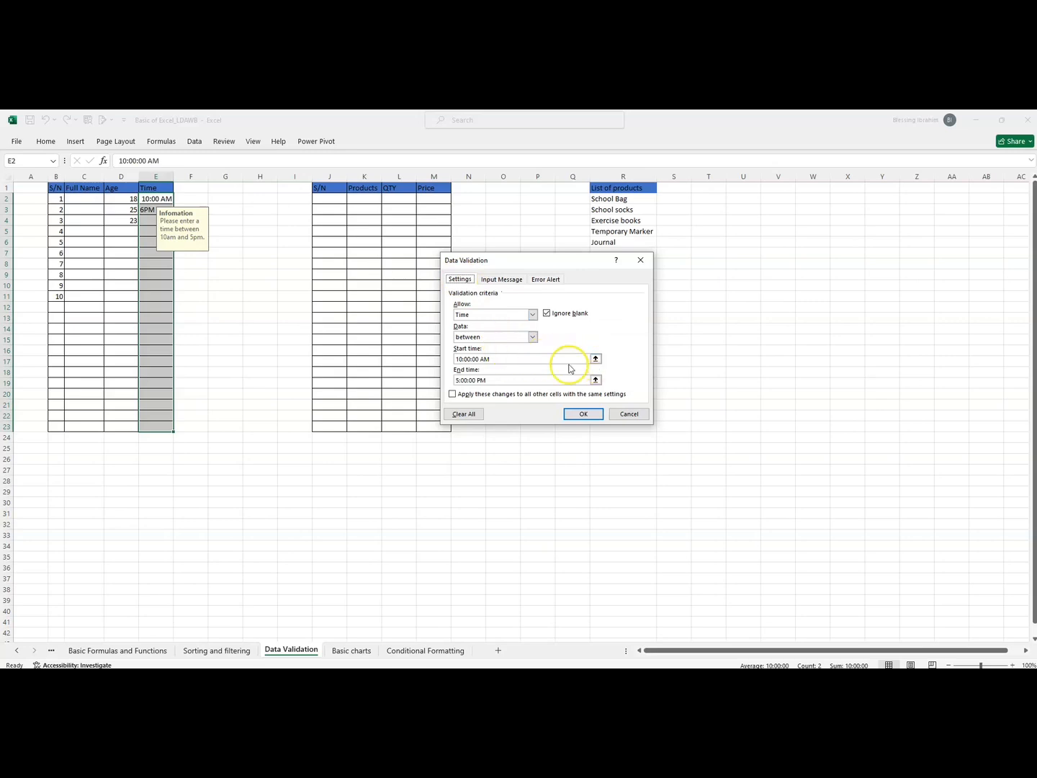
pyautogui.click(486, 380)
pyautogui.moveTo(486, 380); pyautogui.dragTo(448, 382)
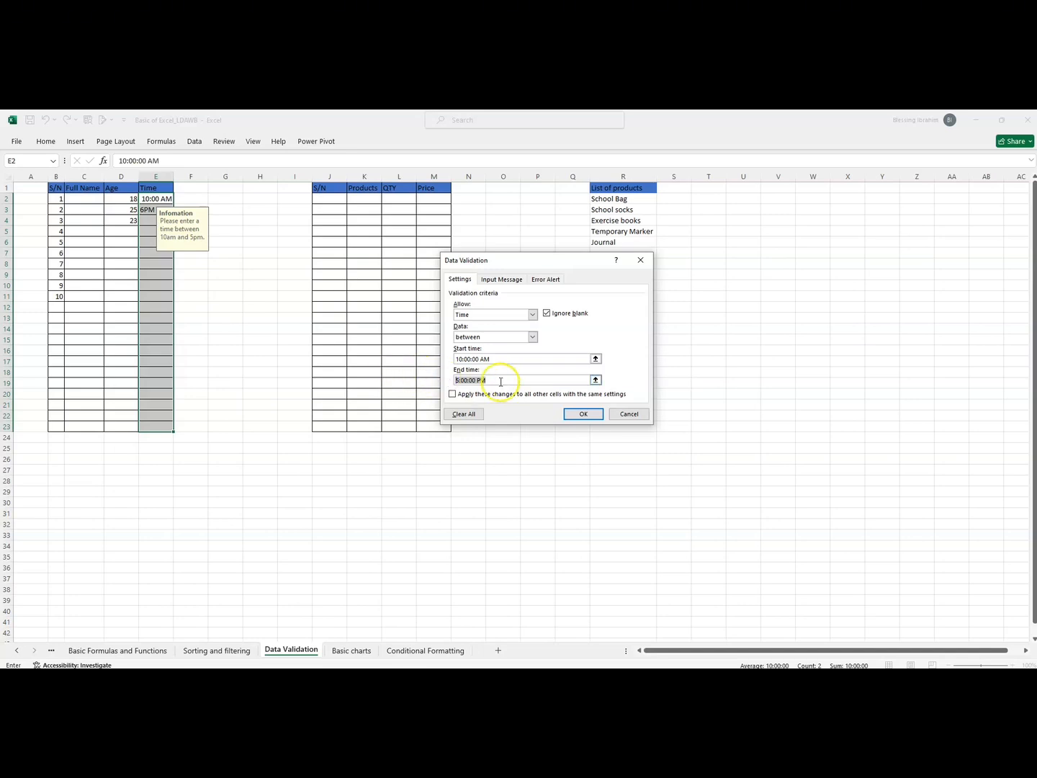
pyautogui.moveTo(493, 381); pyautogui.dragTo(454, 359)
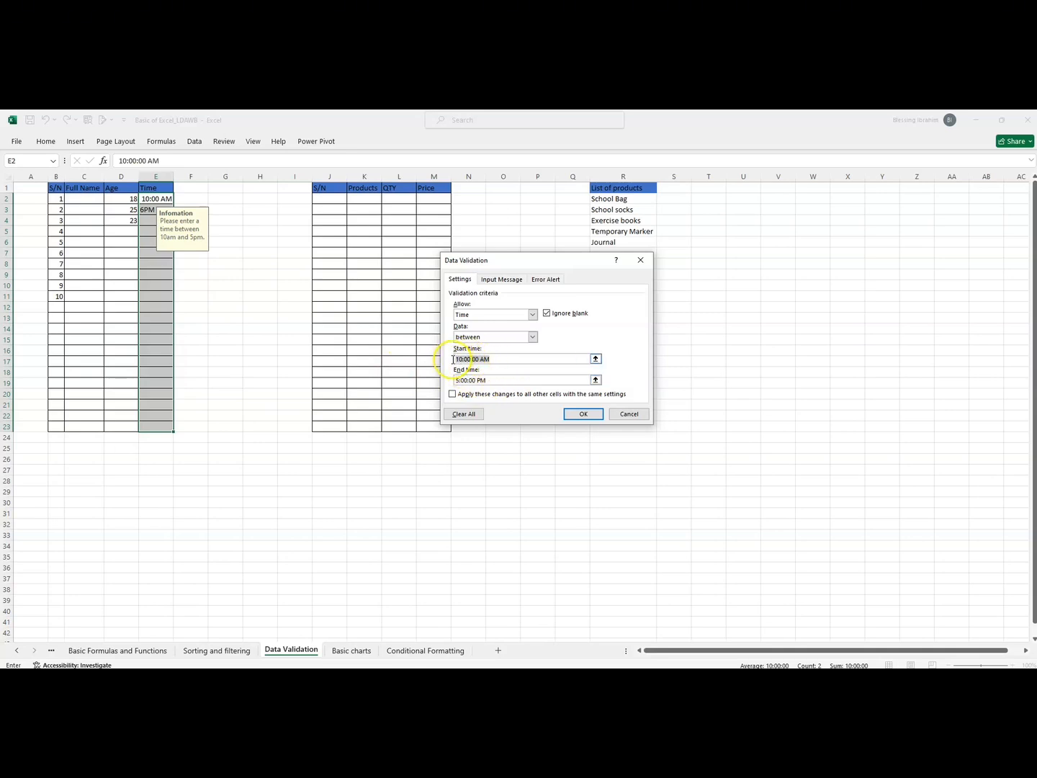
pyautogui.click(146, 200)
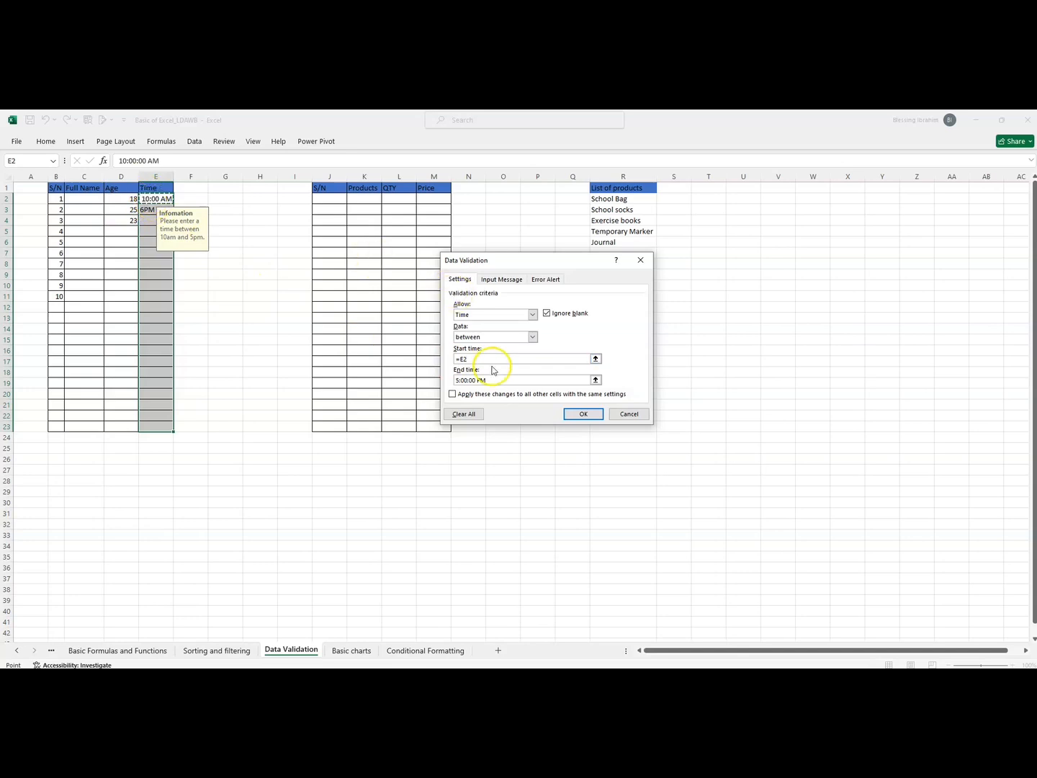
pyautogui.moveTo(470, 358); pyautogui.dragTo(455, 359)
pyautogui.press('BackSpace')
pyautogui.click(470, 359)
pyautogui.click(465, 359)
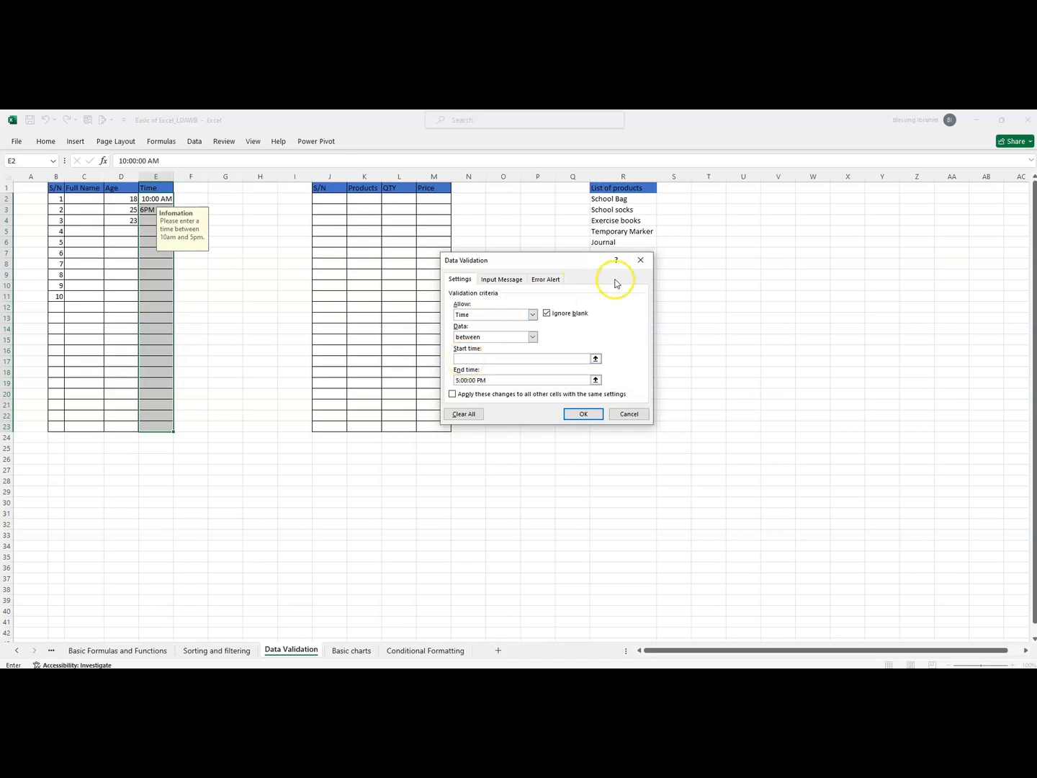
pyautogui.click(534, 315)
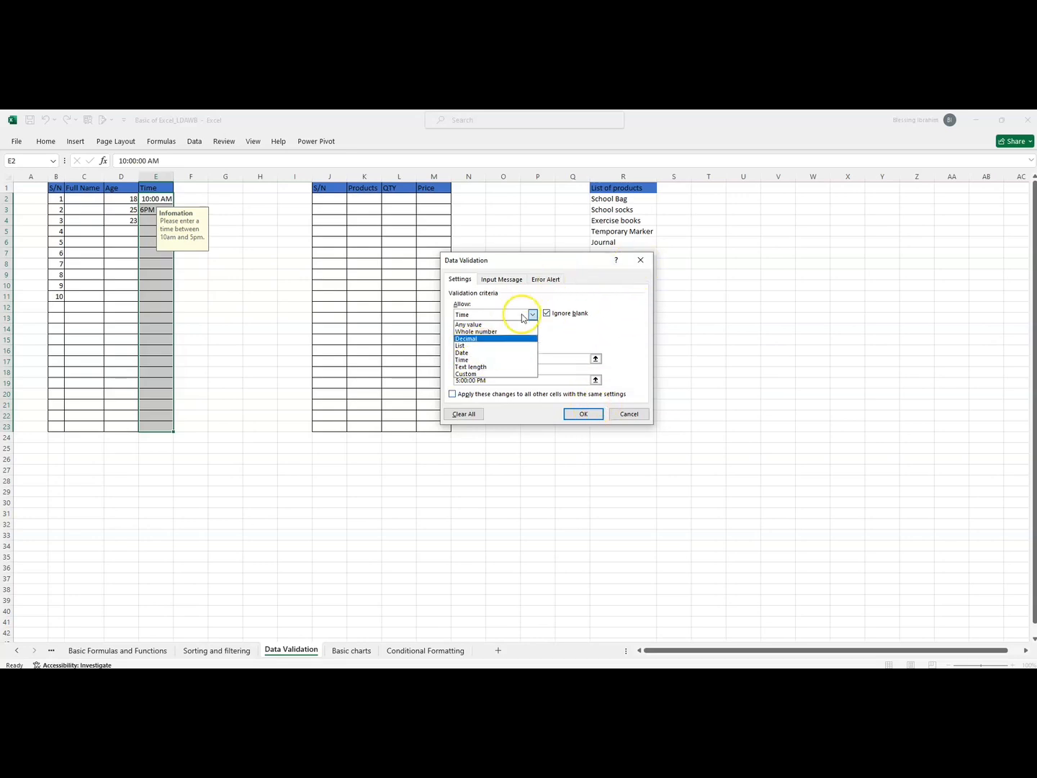
pyautogui.click(639, 261)
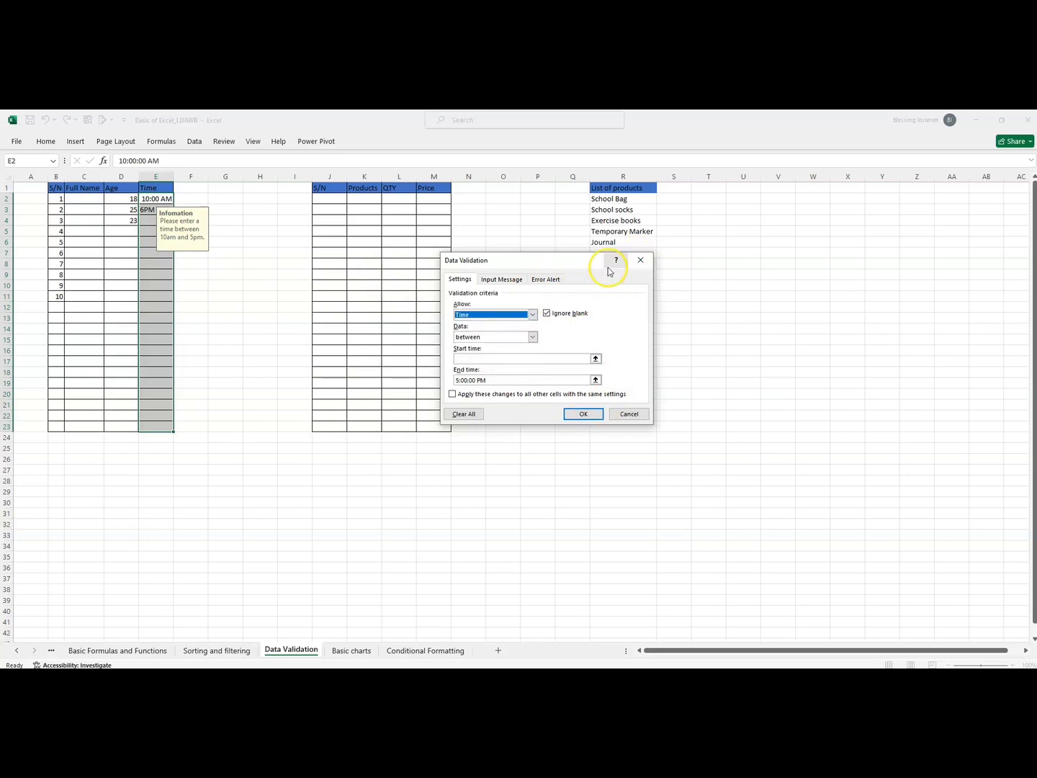
pyautogui.click(638, 260)
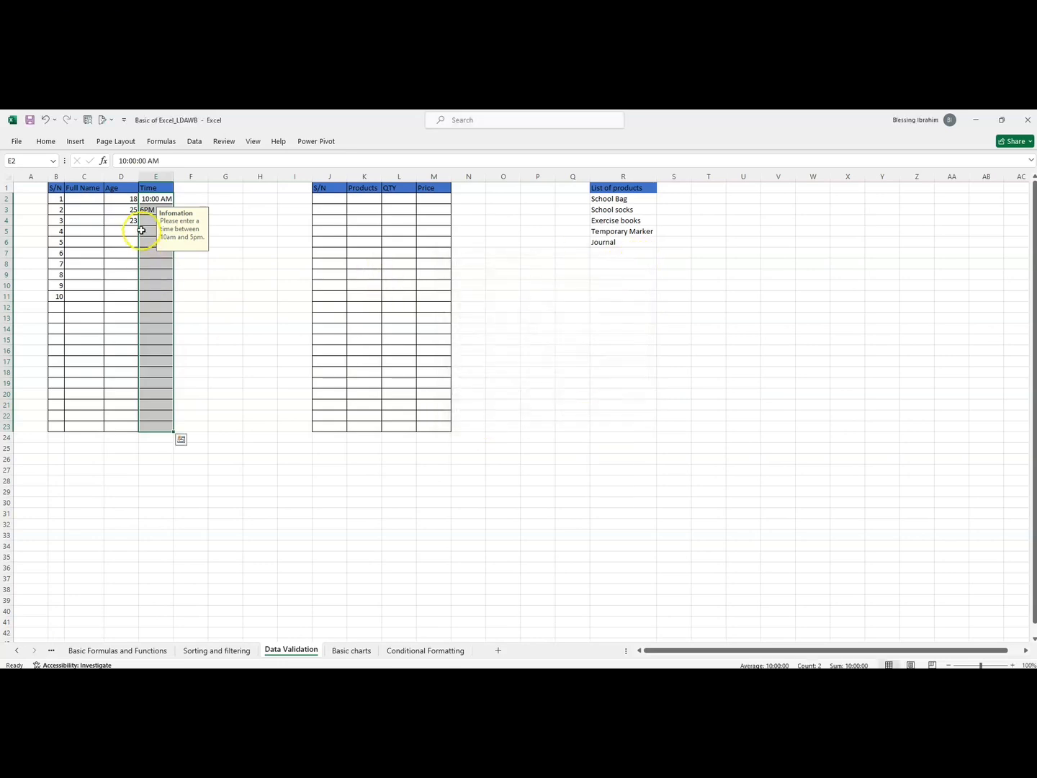
# Clear all data validation settings from the Time cells E2:E23.
pyautogui.moveTo(148, 209); pyautogui.dragTo(148, 432)
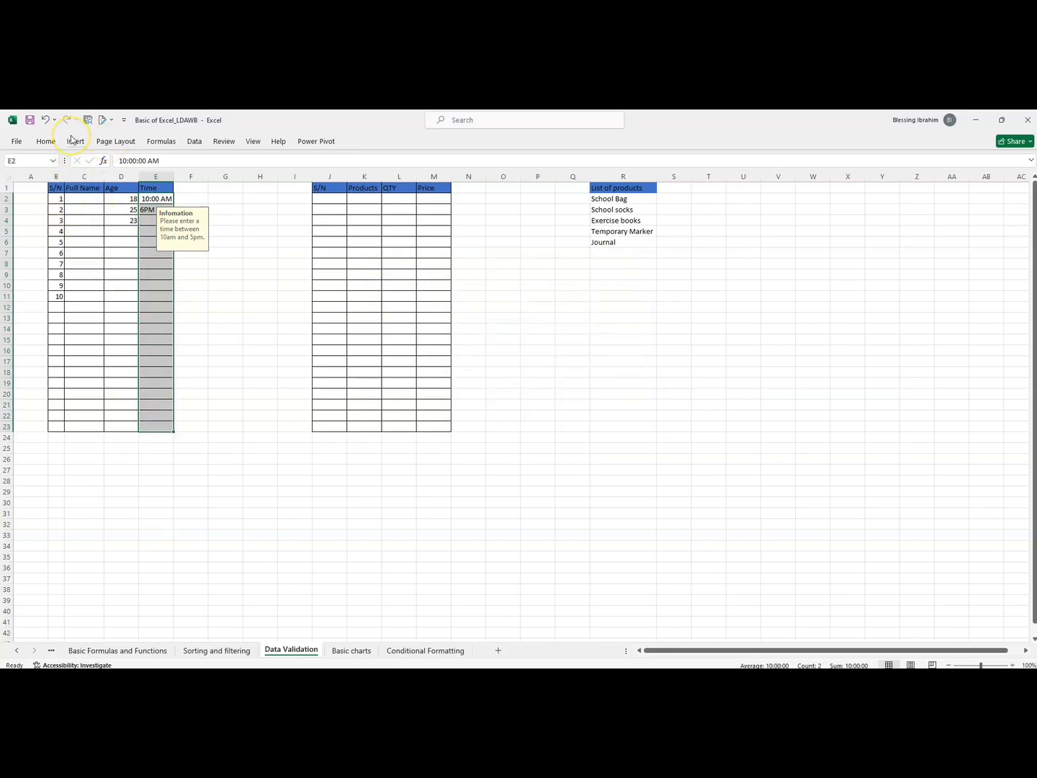
pyautogui.click(196, 142)
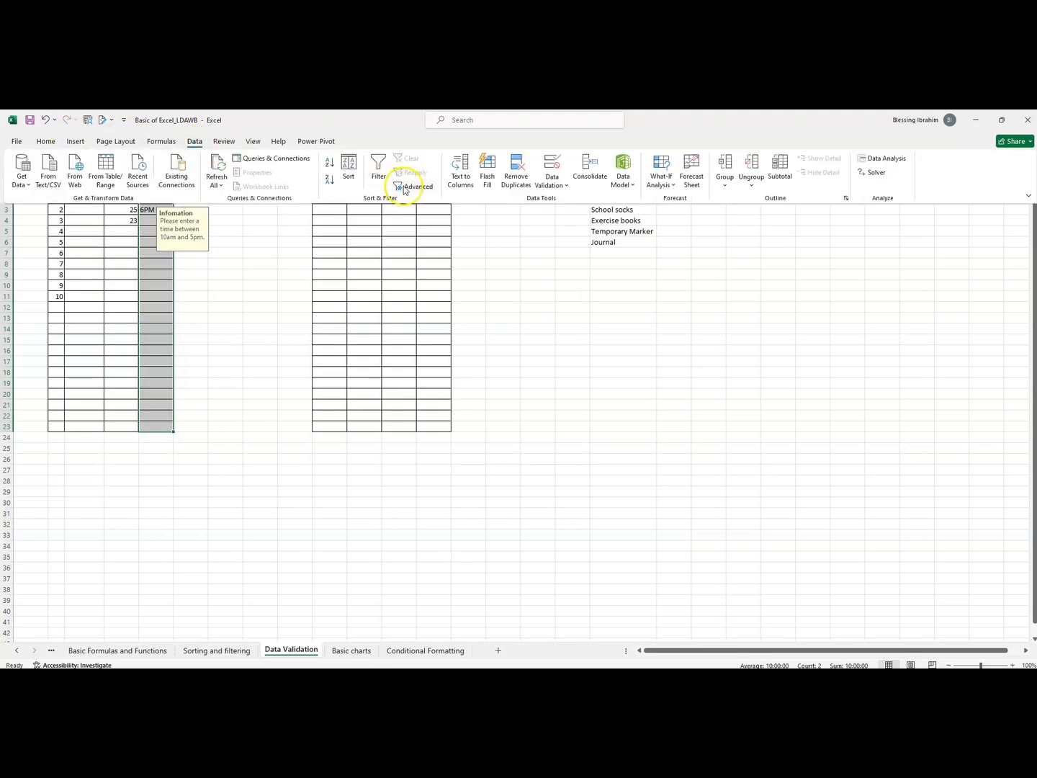
pyautogui.click(553, 183)
pyautogui.click(563, 203)
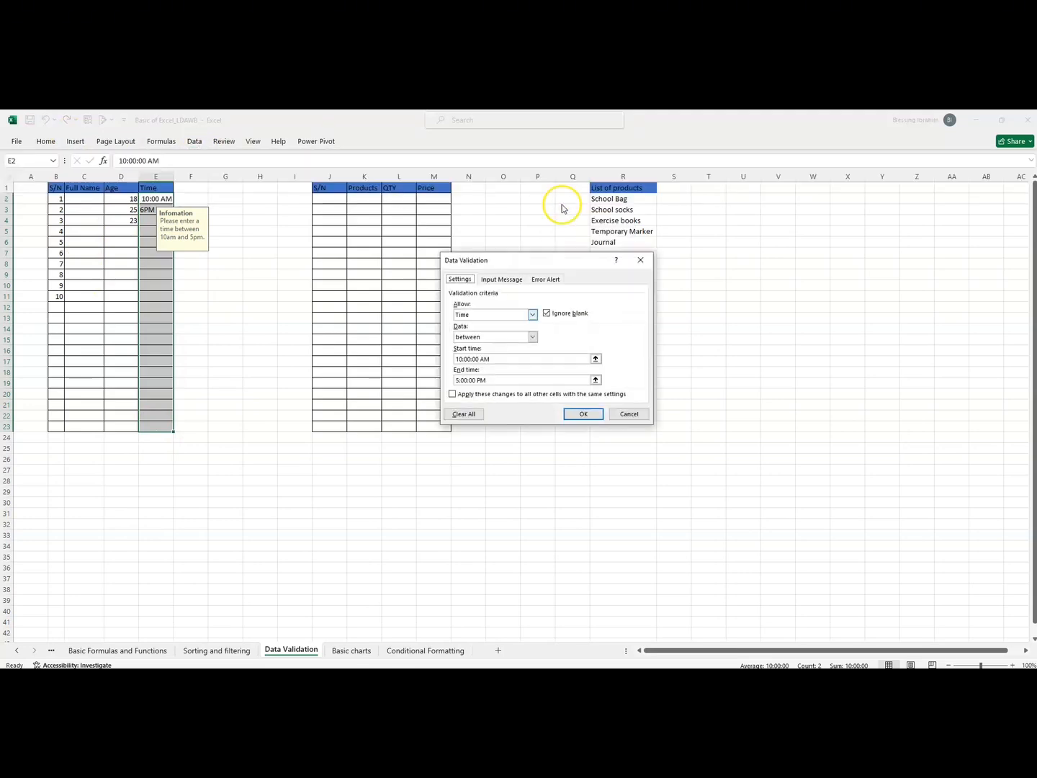
pyautogui.click(466, 415)
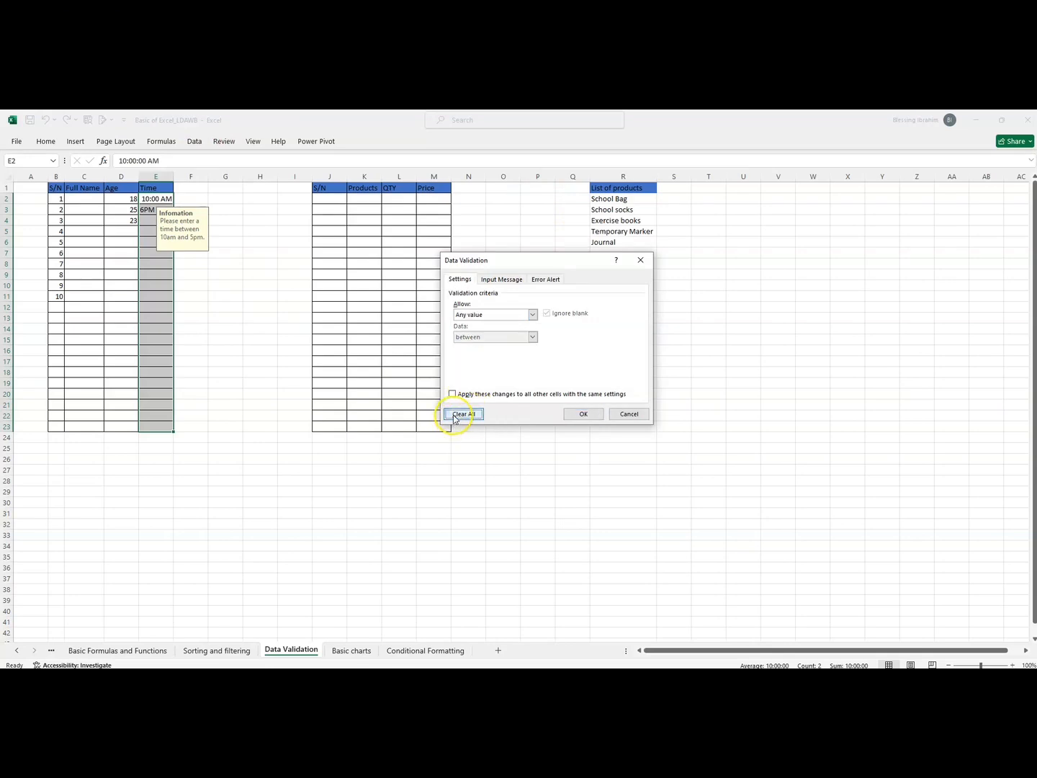
pyautogui.click(582, 414)
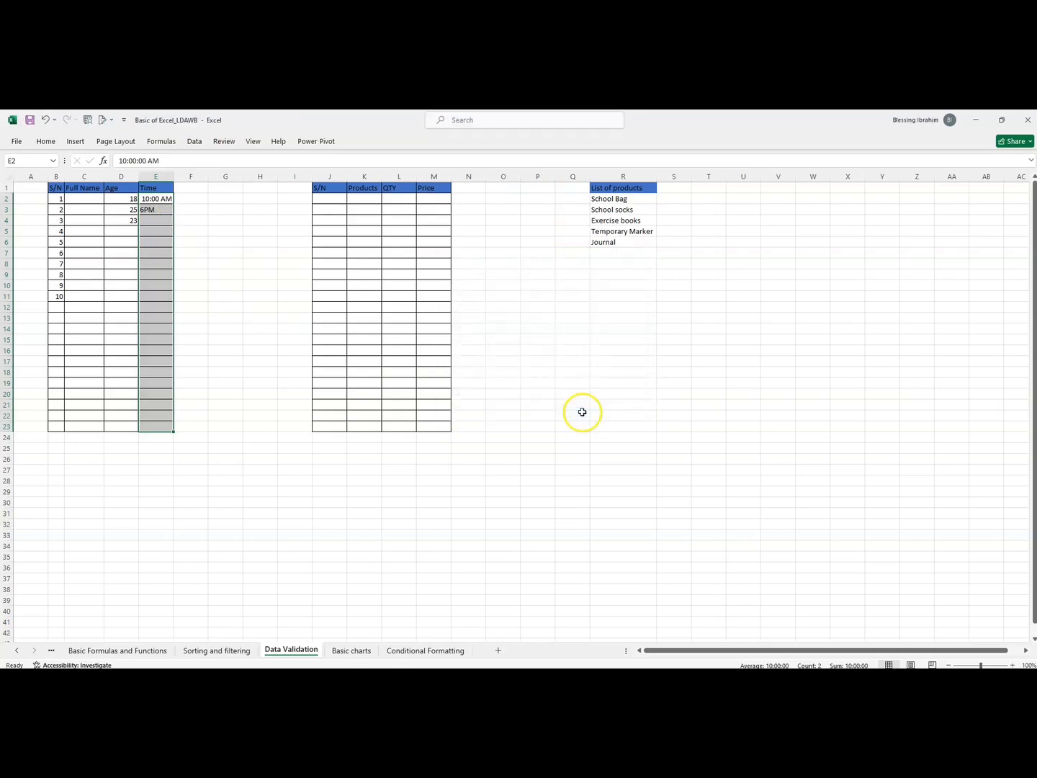
pyautogui.click(224, 263)
pyautogui.moveTo(155, 199); pyautogui.dragTo(165, 432)
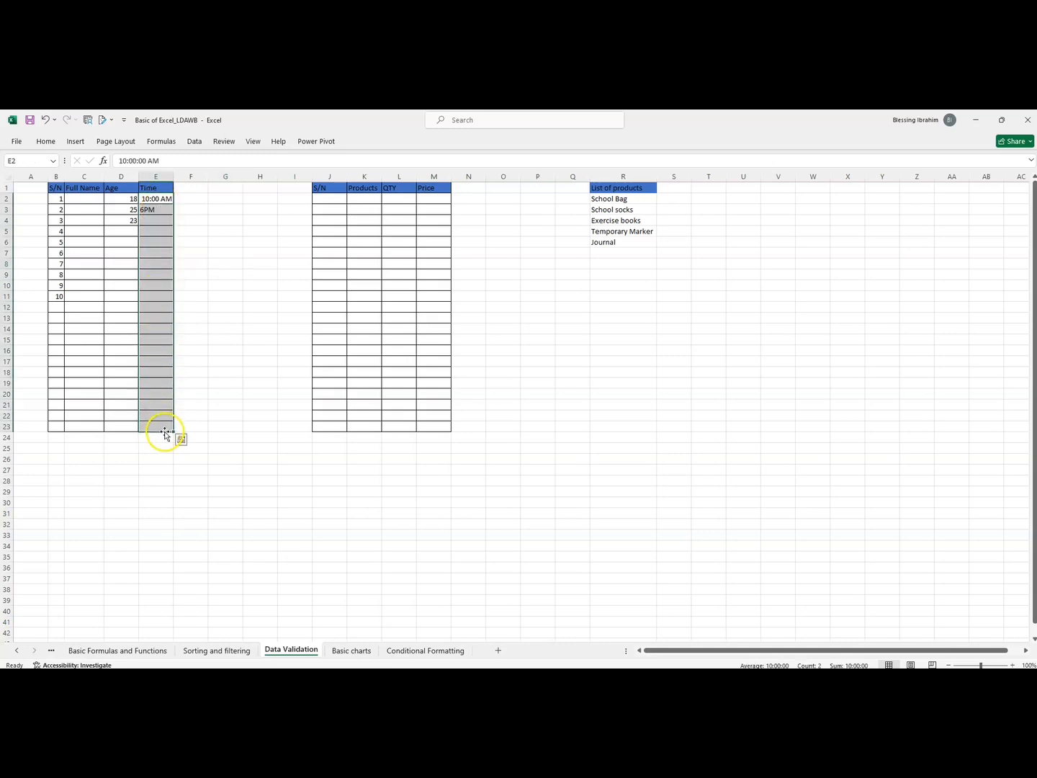
pyautogui.click(147, 199)
pyautogui.moveTo(150, 200); pyautogui.dragTo(155, 426)
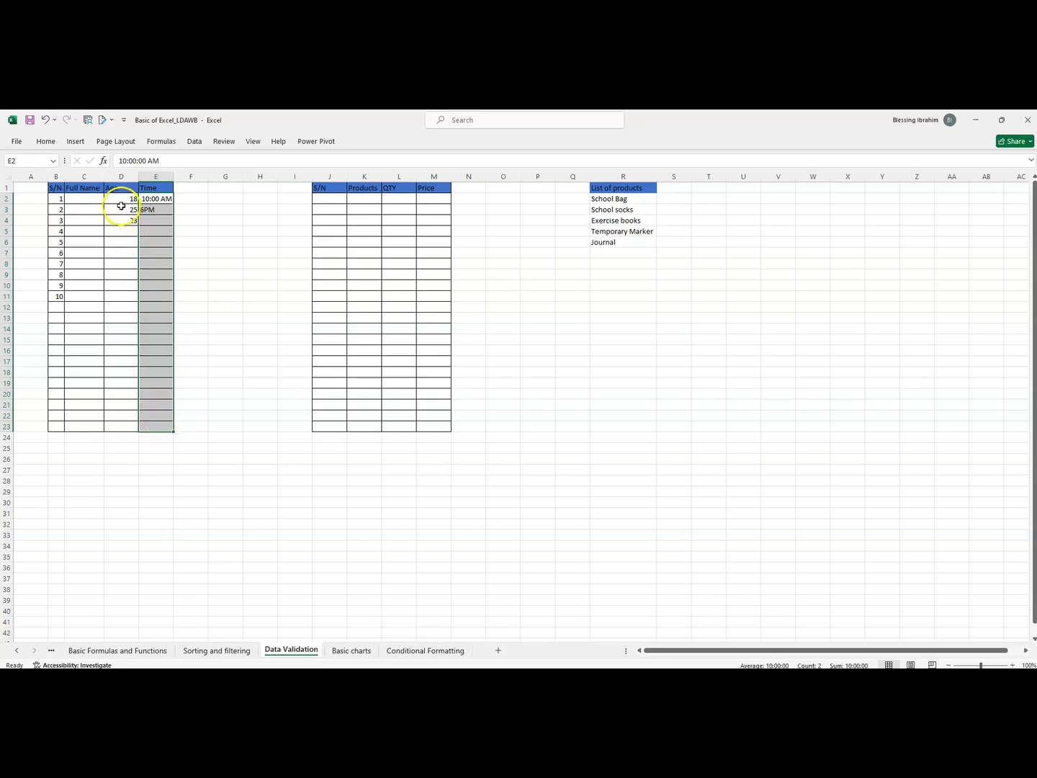
pyautogui.moveTo(120, 200); pyautogui.dragTo(112, 416)
pyautogui.click(182, 329)
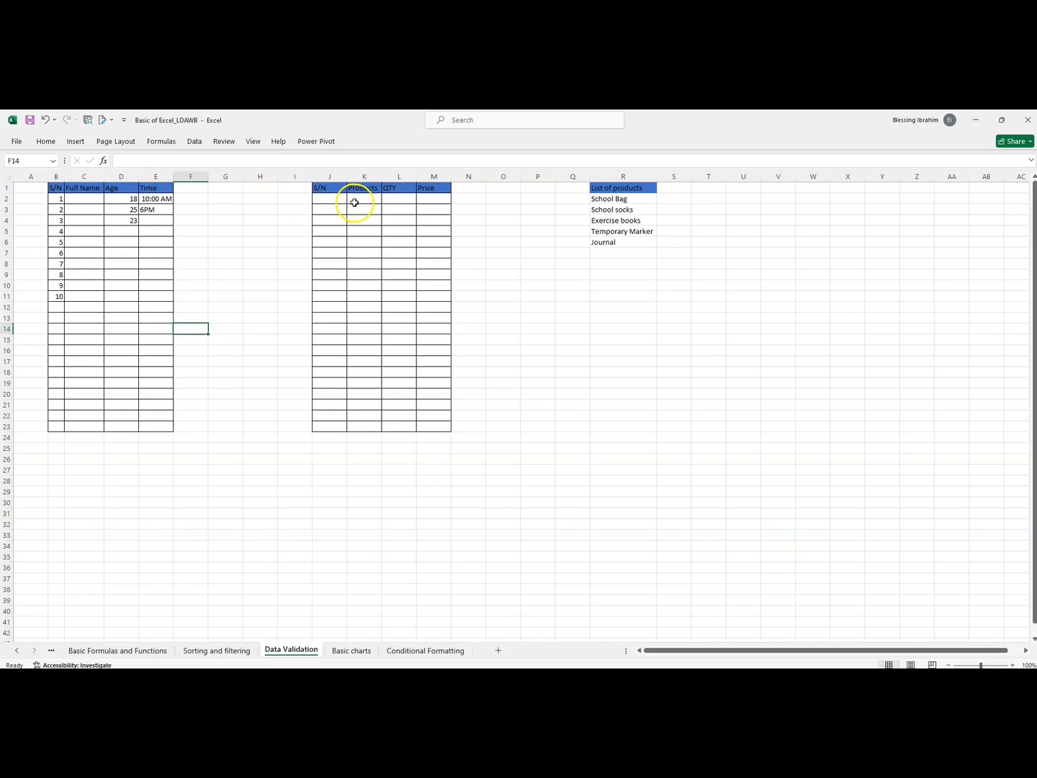
# Examine the empty Products column and the product names listed in cells R2:R6.
pyautogui.moveTo(354, 203); pyautogui.dragTo(364, 303)
pyautogui.moveTo(617, 201); pyautogui.dragTo(618, 244)
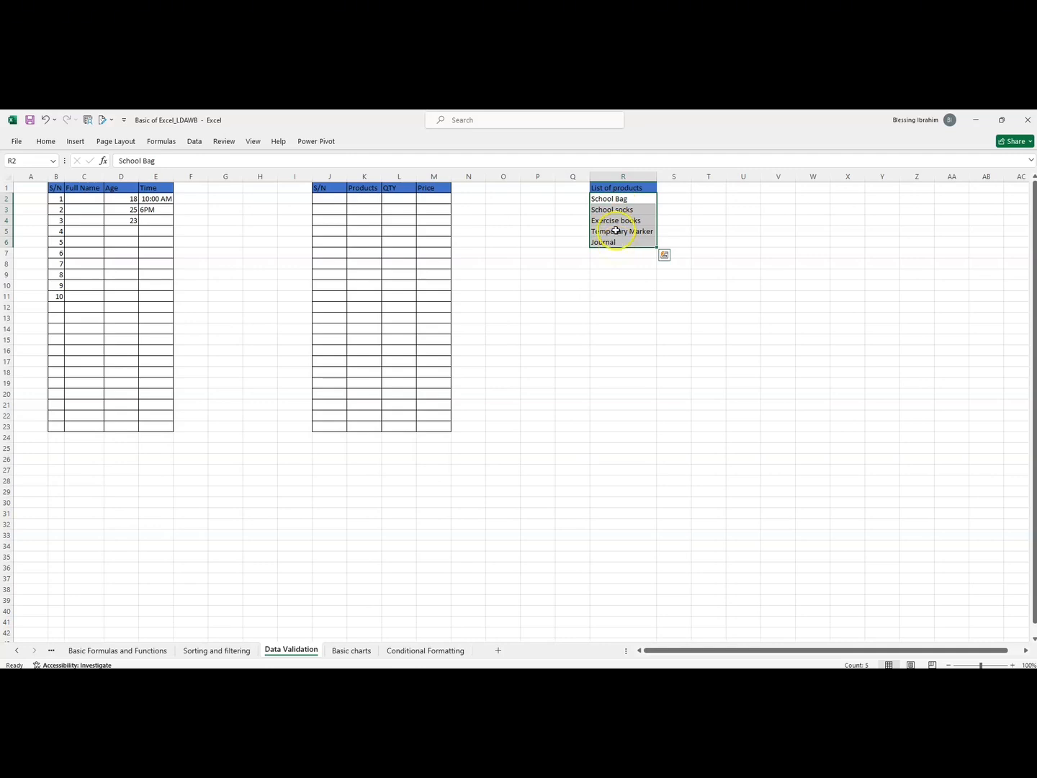
pyautogui.moveTo(606, 201); pyautogui.dragTo(607, 209)
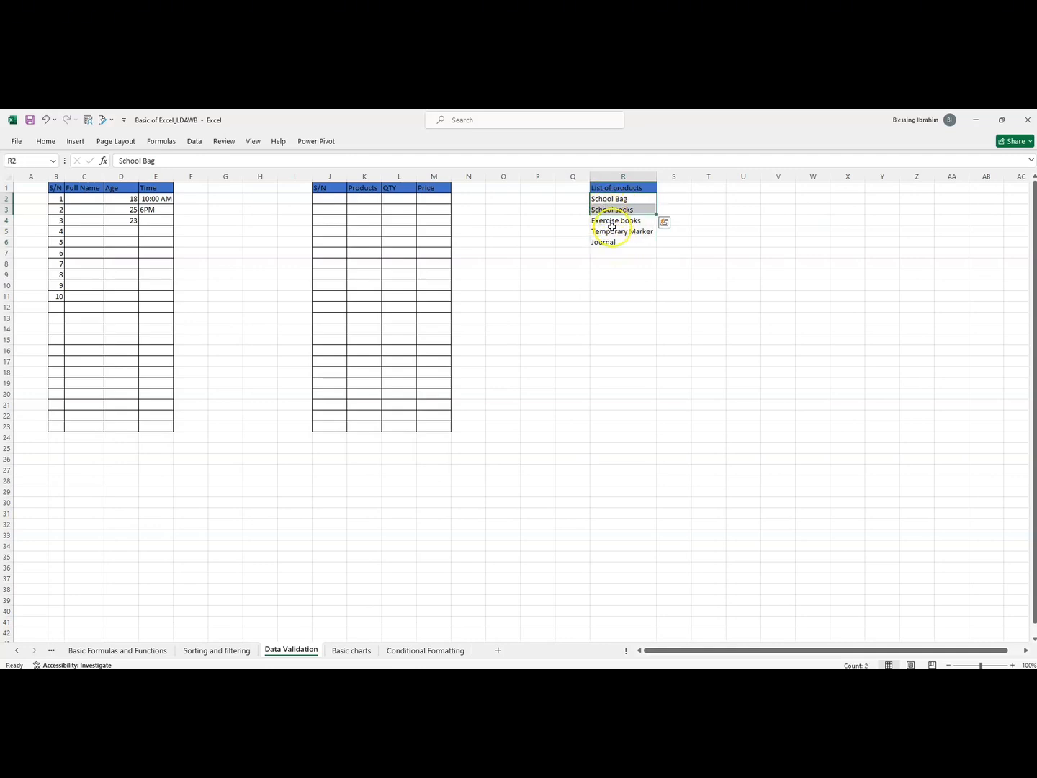
pyautogui.click(608, 220)
pyautogui.click(612, 230)
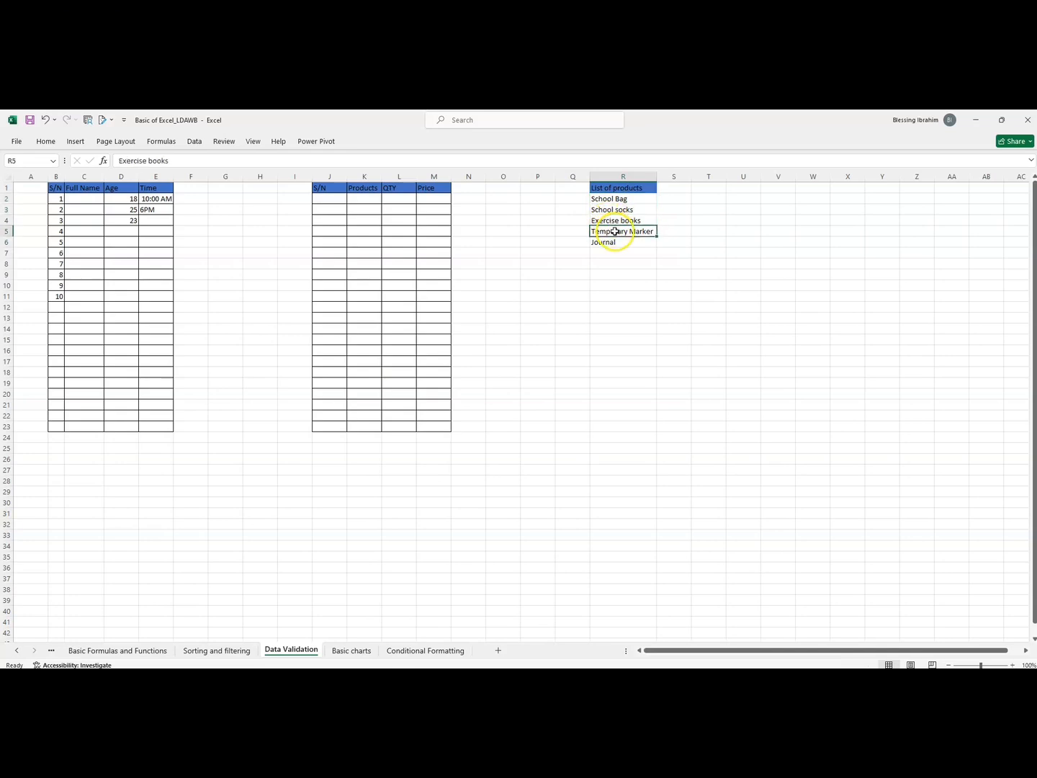
pyautogui.click(614, 242)
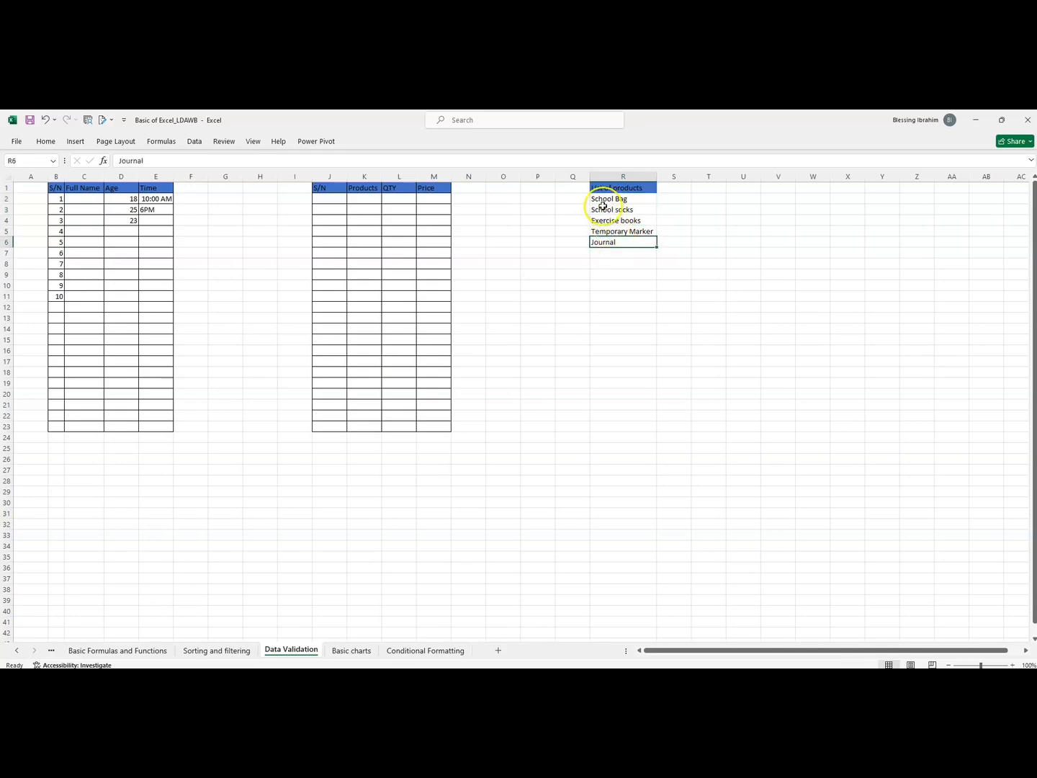
pyautogui.moveTo(597, 201); pyautogui.dragTo(600, 243)
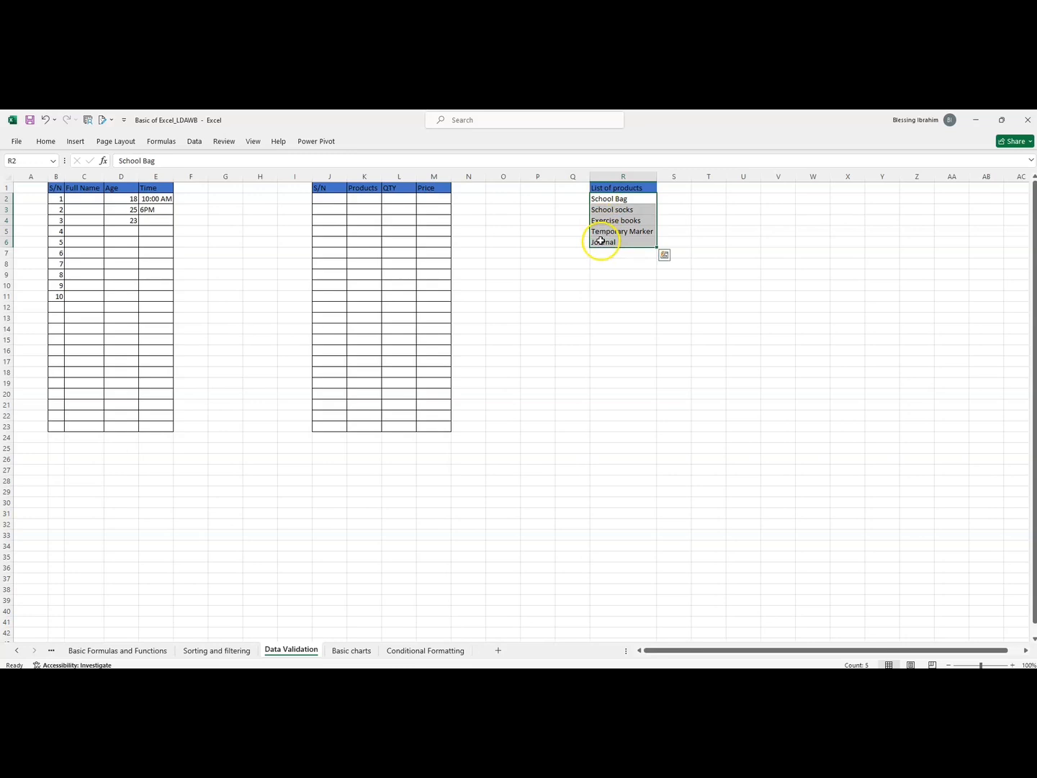
pyautogui.click(368, 199)
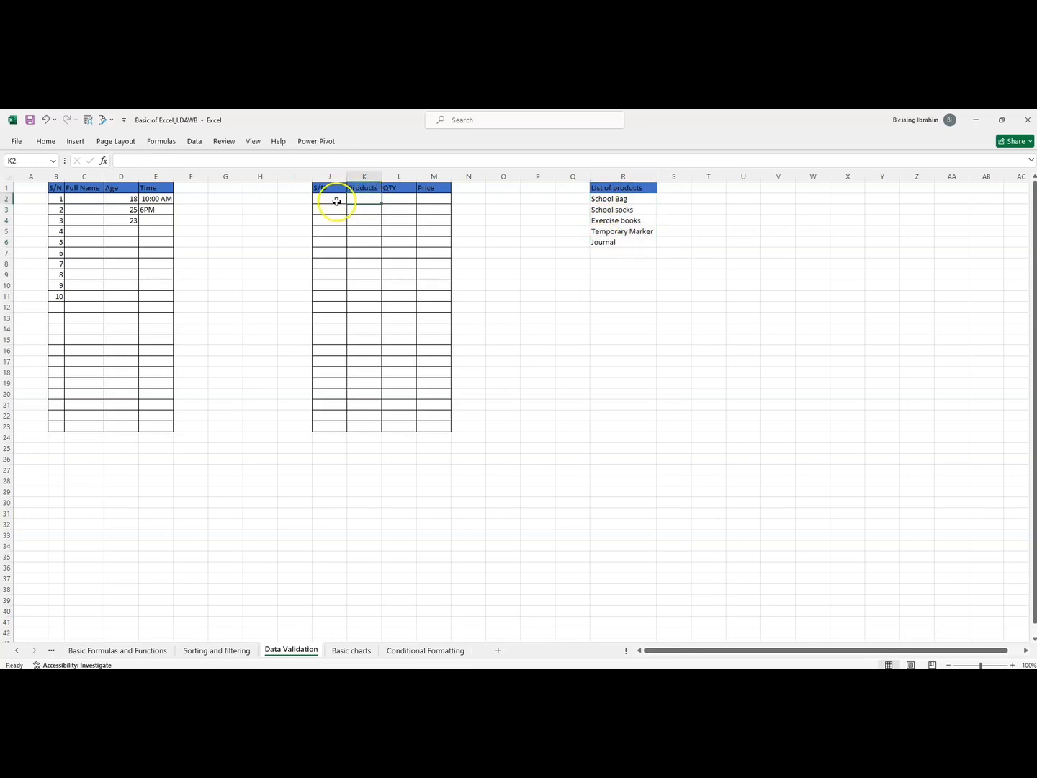
pyautogui.click(334, 201)
pyautogui.click(367, 202)
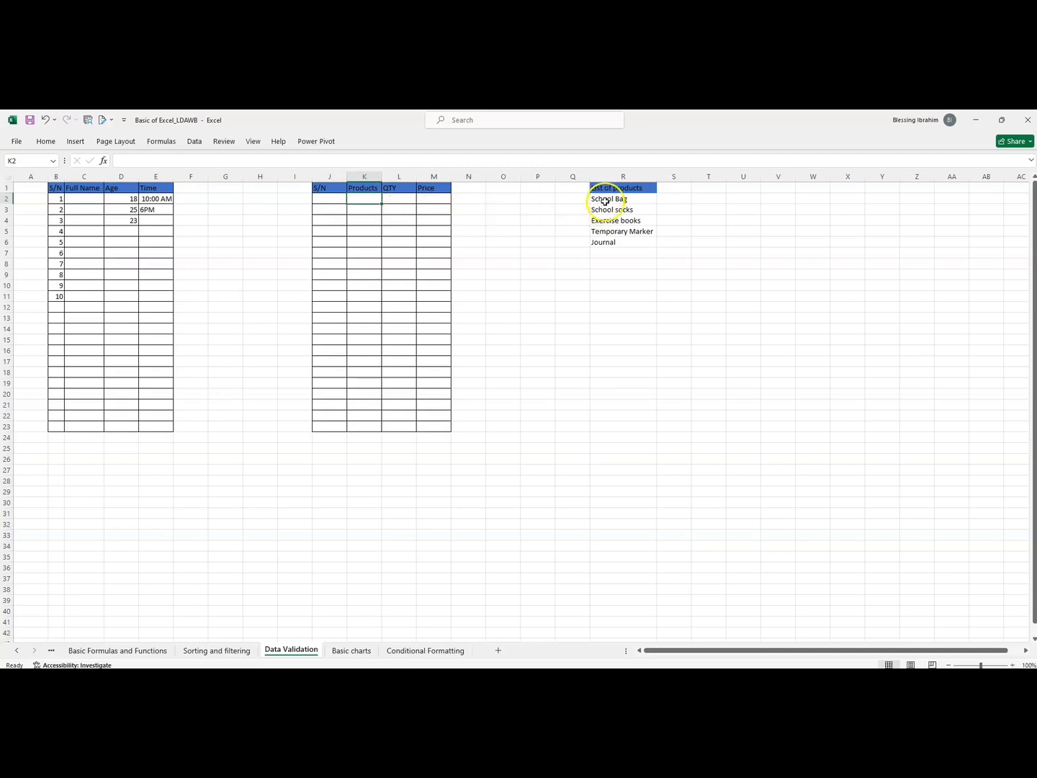
pyautogui.moveTo(597, 198); pyautogui.dragTo(605, 231)
pyautogui.moveTo(605, 234); pyautogui.dragTo(604, 237)
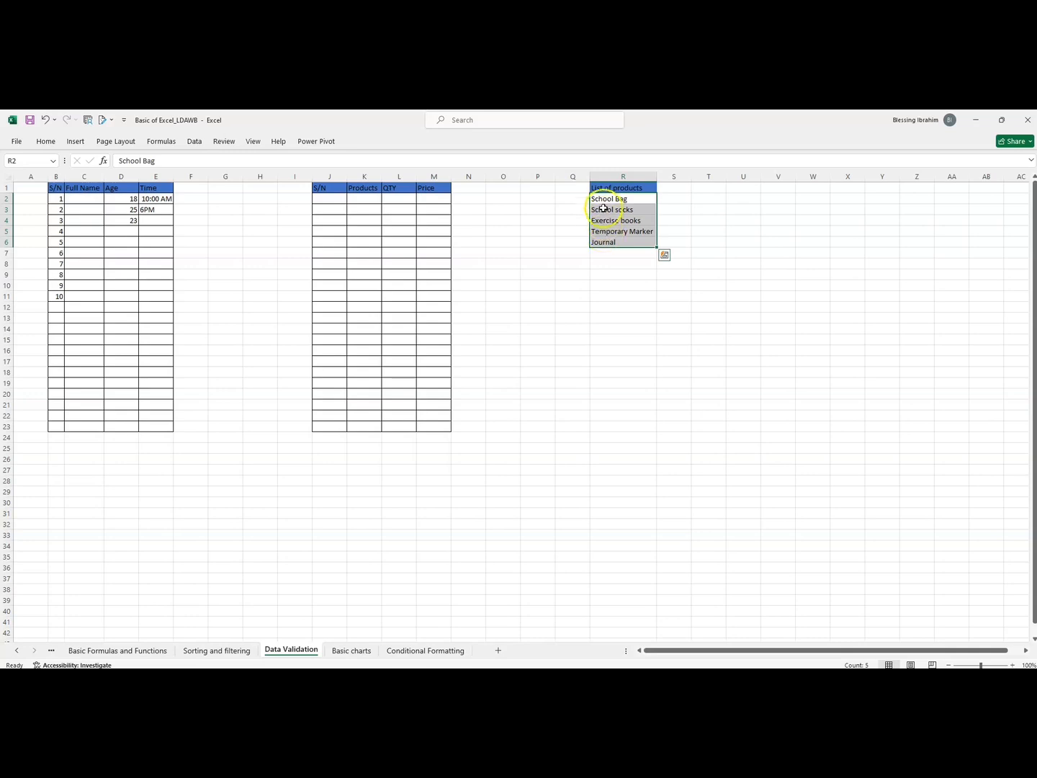
pyautogui.moveTo(605, 199); pyautogui.dragTo(598, 238)
# Set a List validation rule for the Products cells K2:K23, using the product names in =$R$2:$R$6 as the source.
pyautogui.moveTo(364, 209); pyautogui.dragTo(351, 426)
pyautogui.click(193, 141)
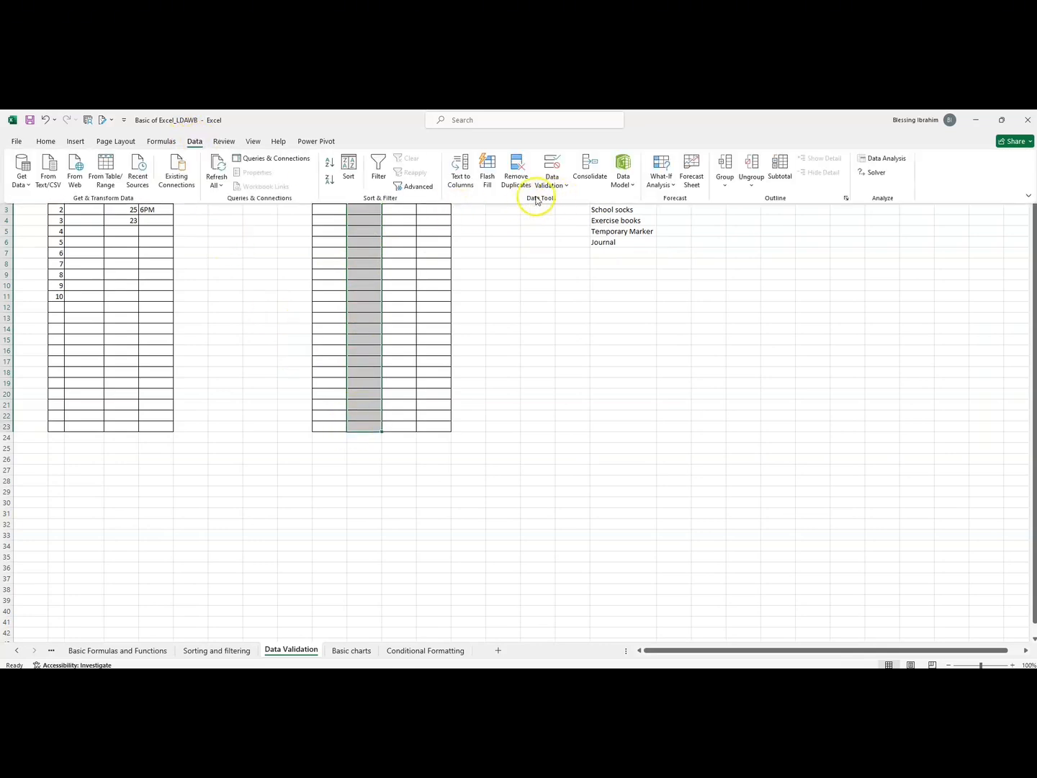
pyautogui.click(565, 187)
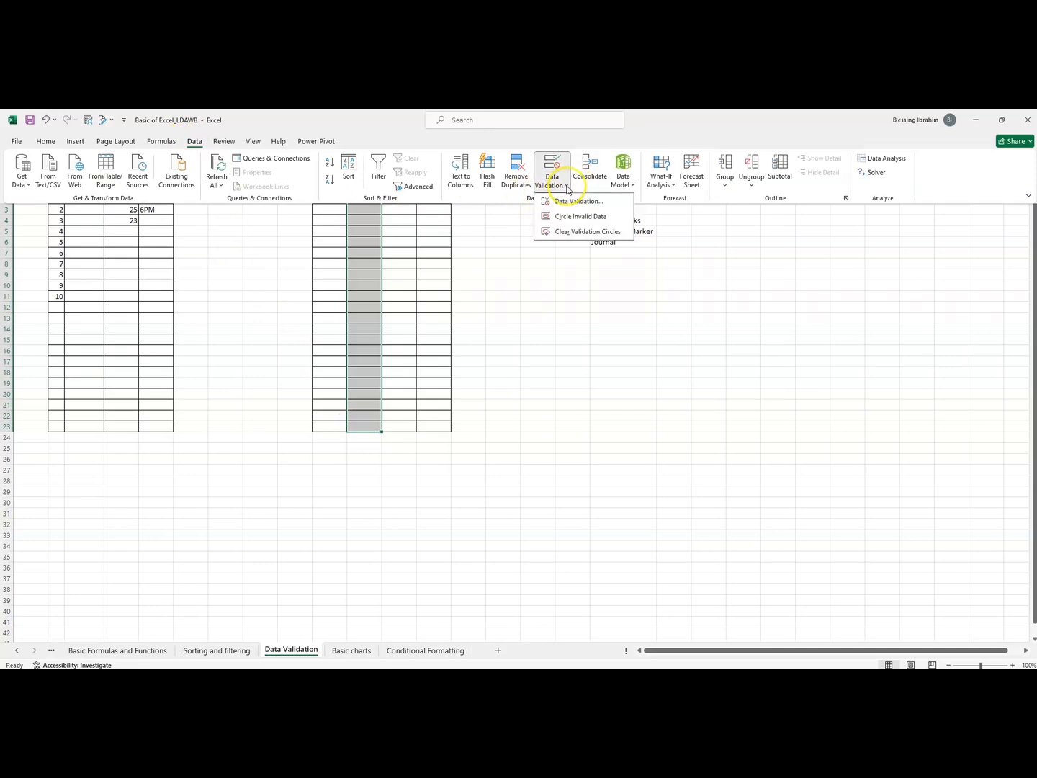
pyautogui.click(564, 205)
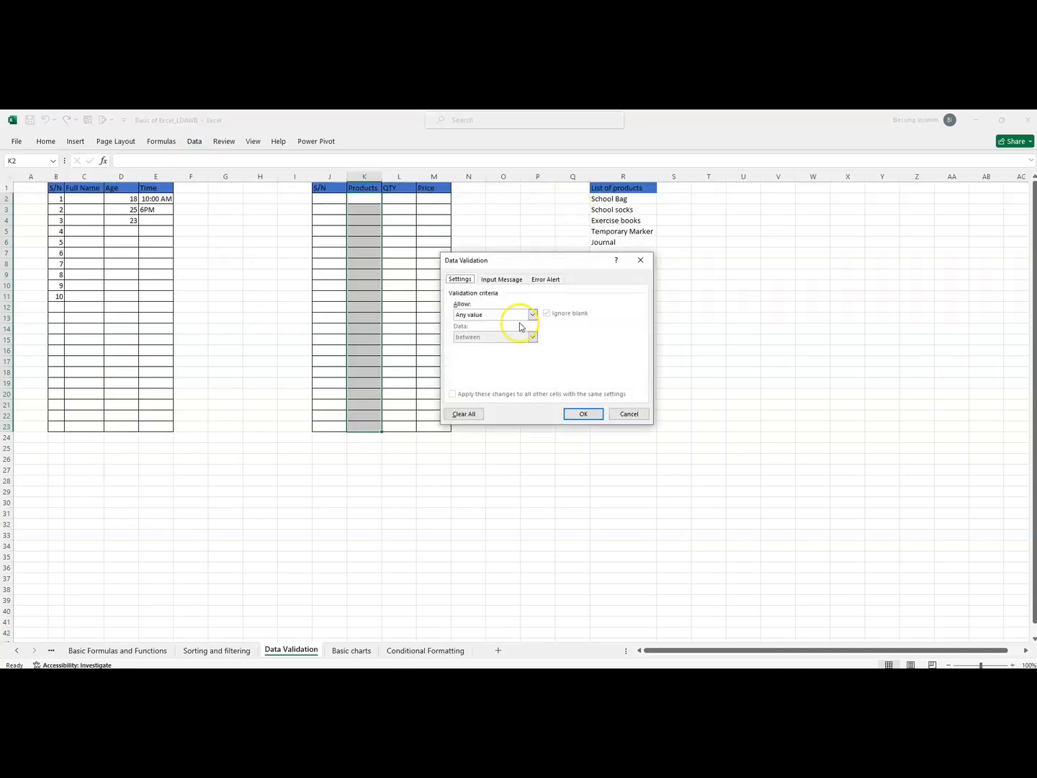
pyautogui.click(533, 315)
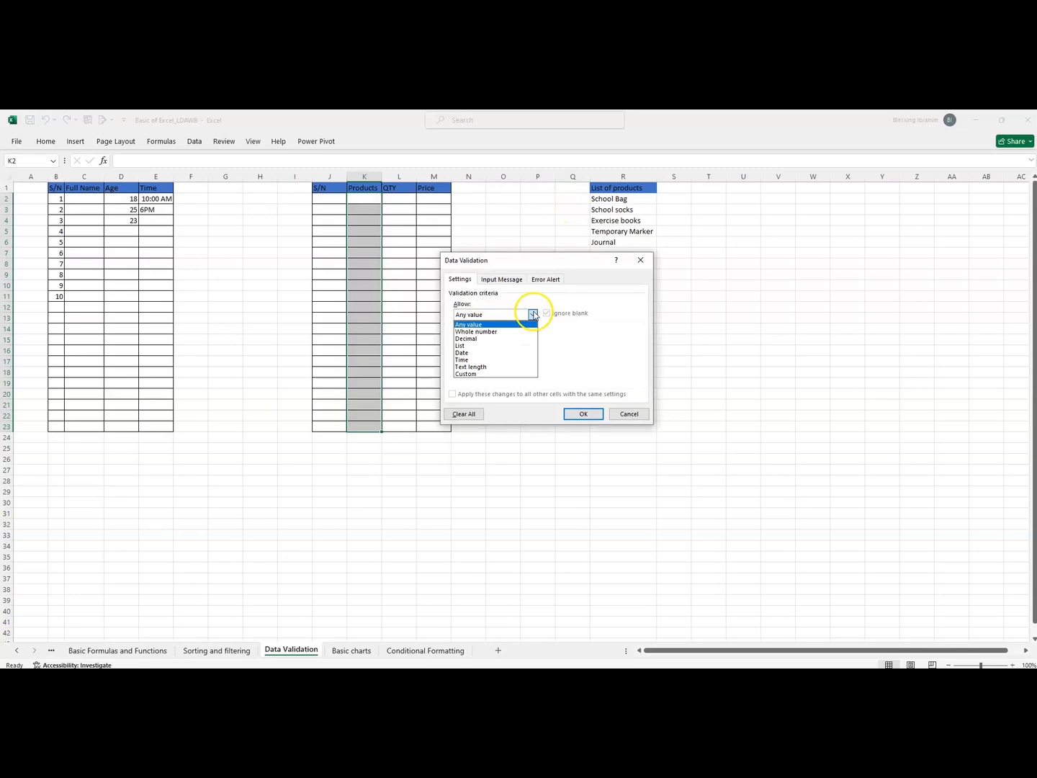
pyautogui.click(472, 348)
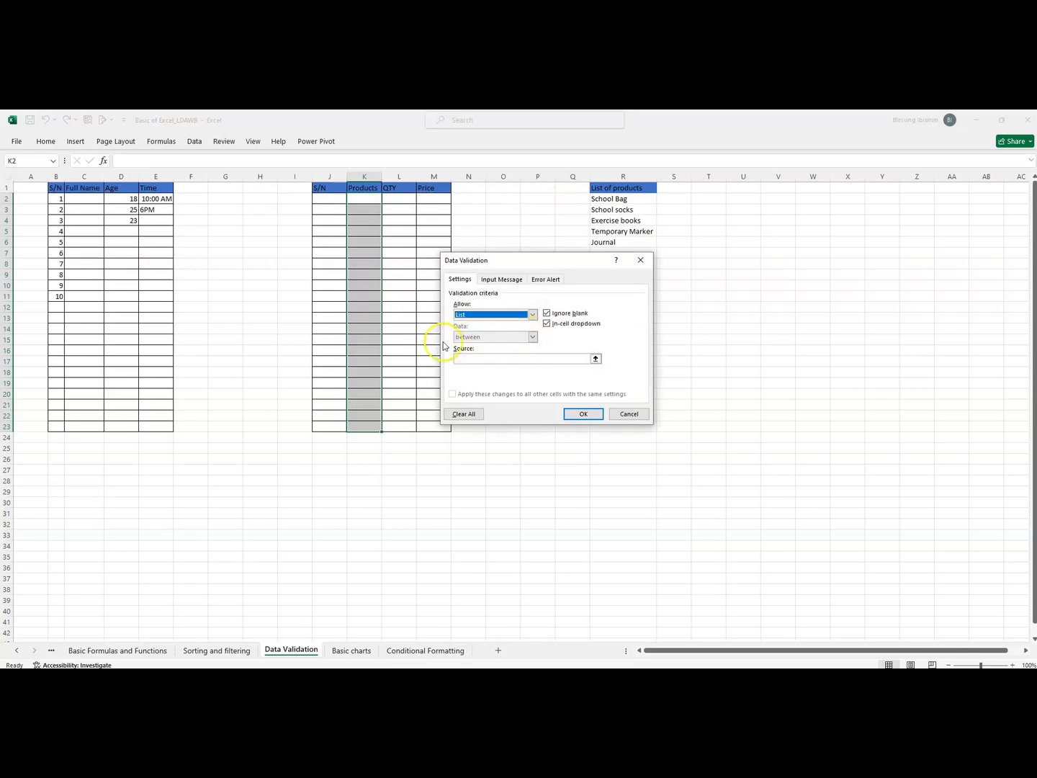
pyautogui.click(595, 358)
pyautogui.moveTo(595, 198); pyautogui.dragTo(609, 243)
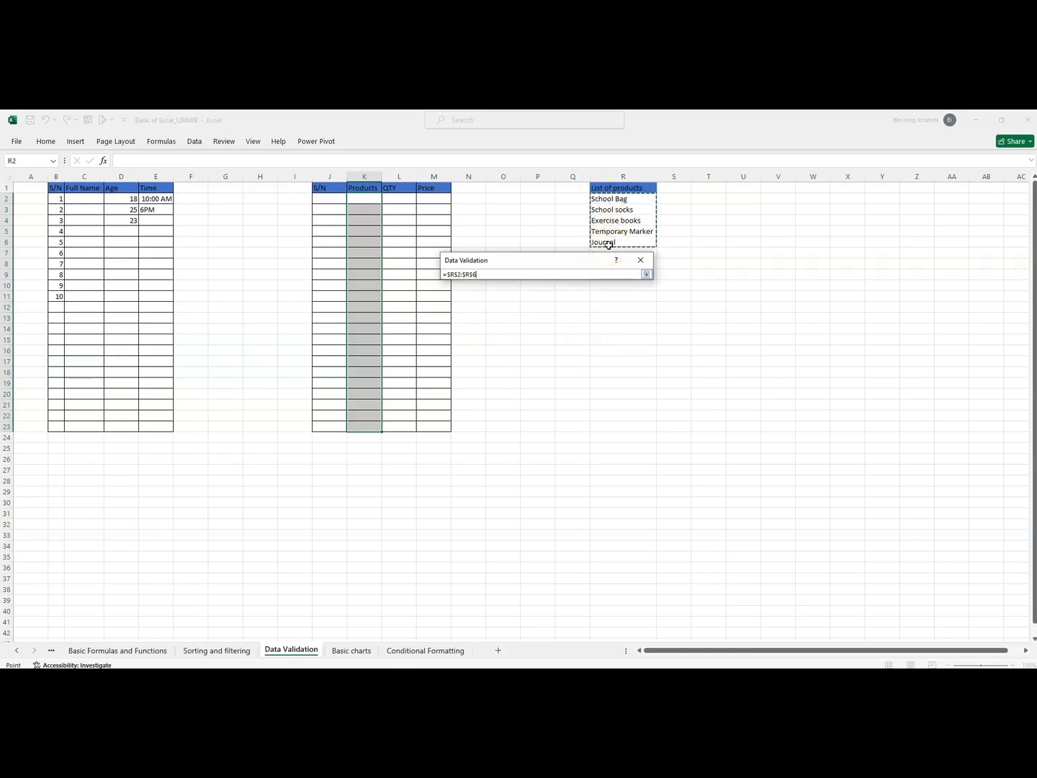
pyautogui.click(646, 275)
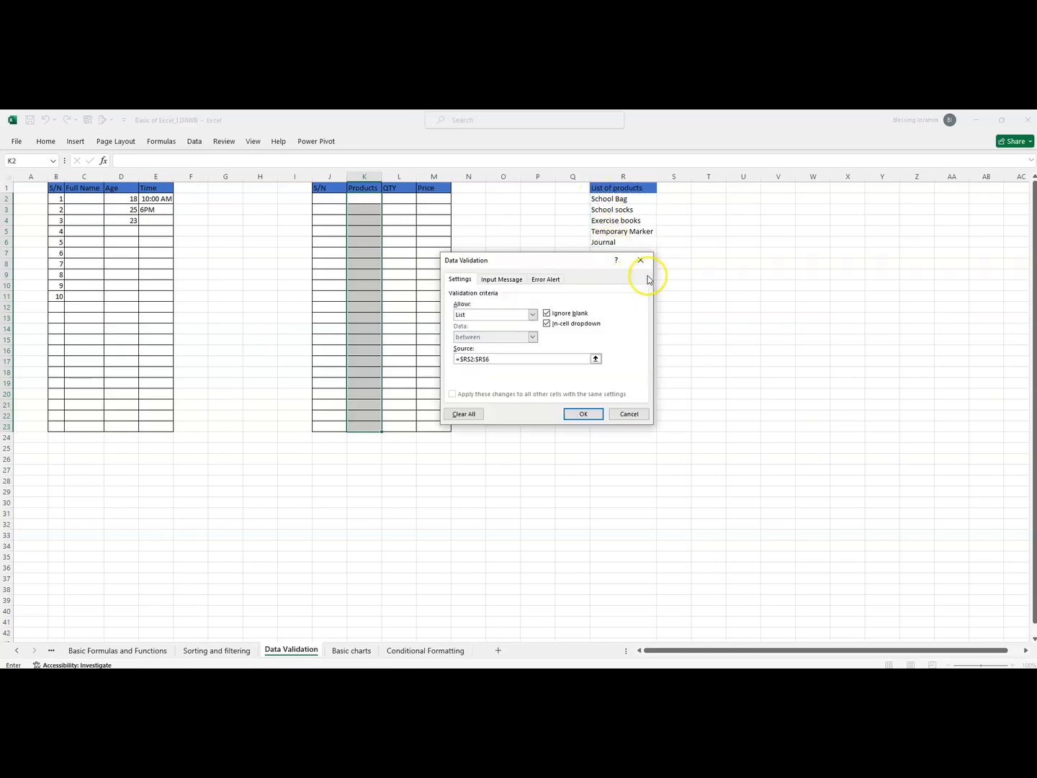
# Give the rule an input message titled "Information" with the text "Pick prducts name from the list".
pyautogui.click(501, 279)
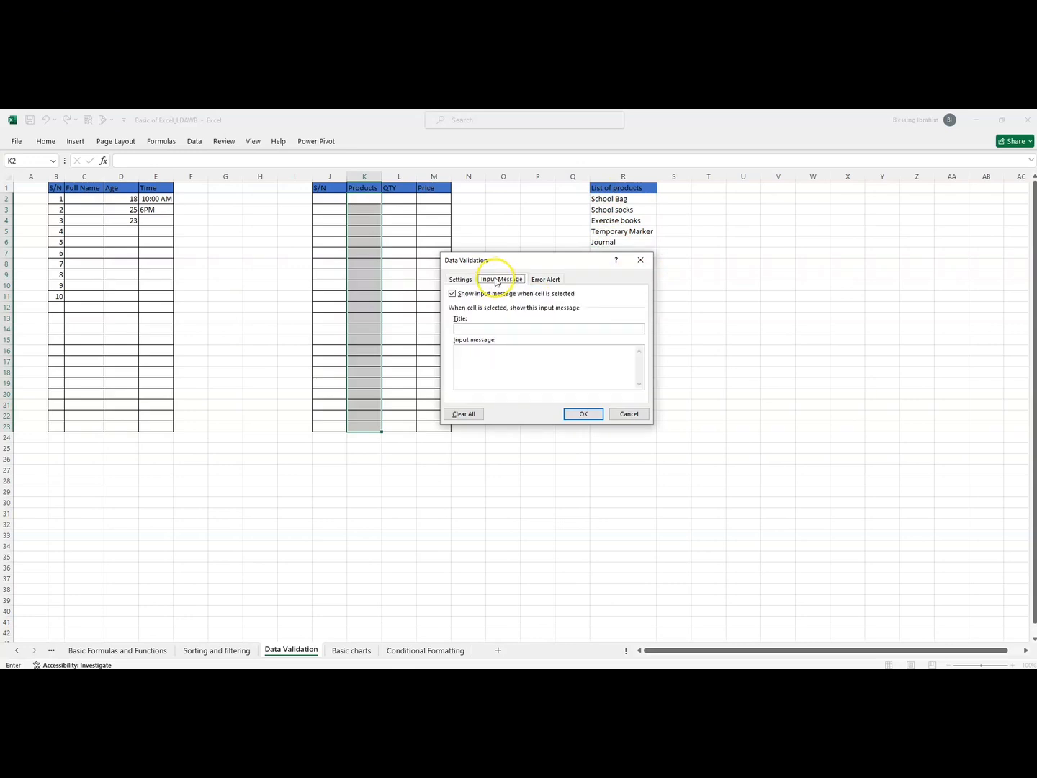
pyautogui.click(478, 328)
pyautogui.write('Informa')
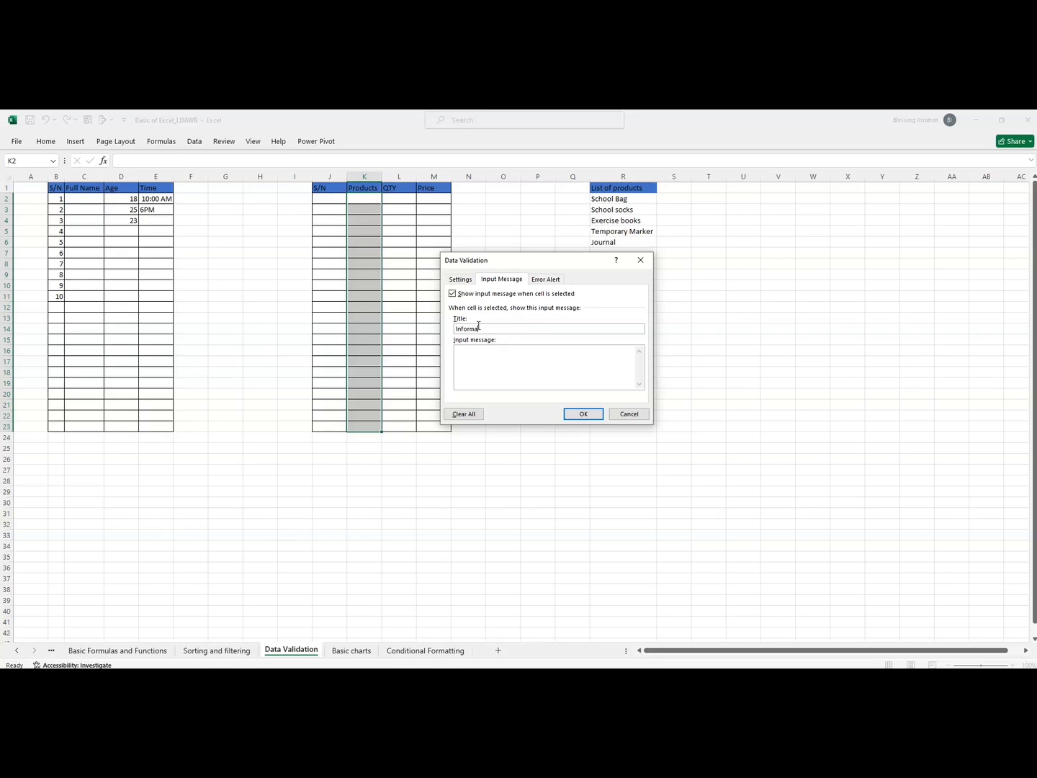
pyautogui.write('tion')
pyautogui.click(477, 351)
pyautogui.write('Pick product')
pyautogui.press('BackSpace')
pyautogui.press('BackSpace')
pyautogui.press('BackSpace')
pyautogui.write('rom the list')
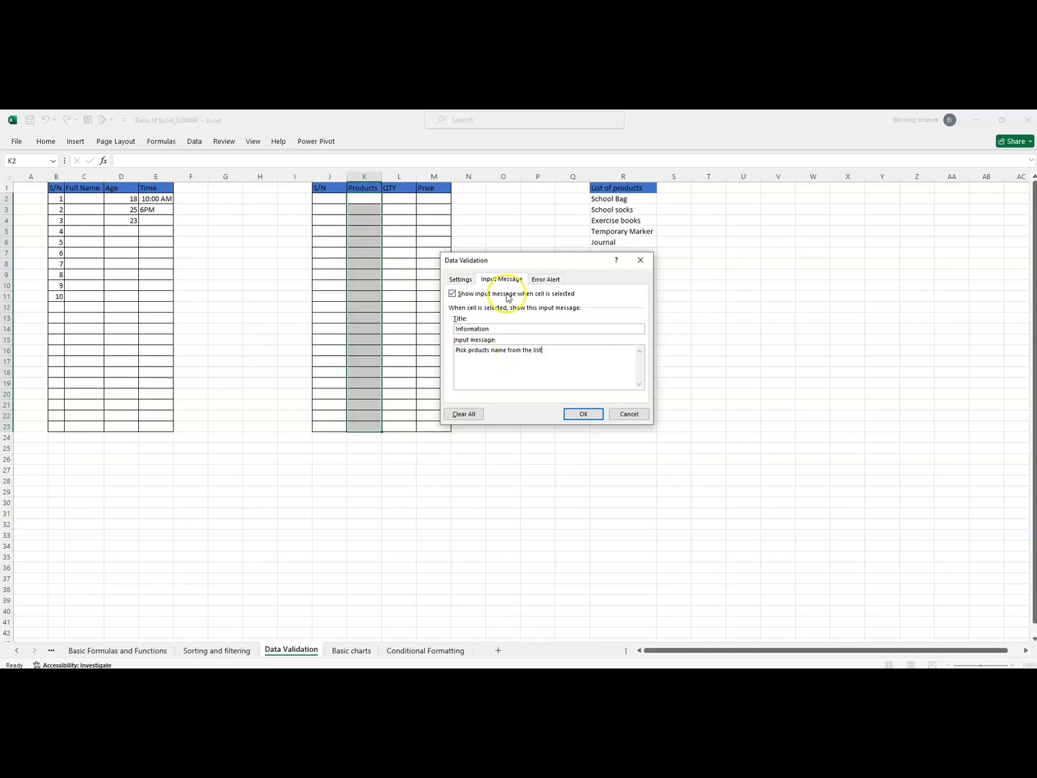
# Add an error alert titled "Warning" with the message "Please, pick from the list" and apply the rule to the Products cells.
pyautogui.click(560, 281)
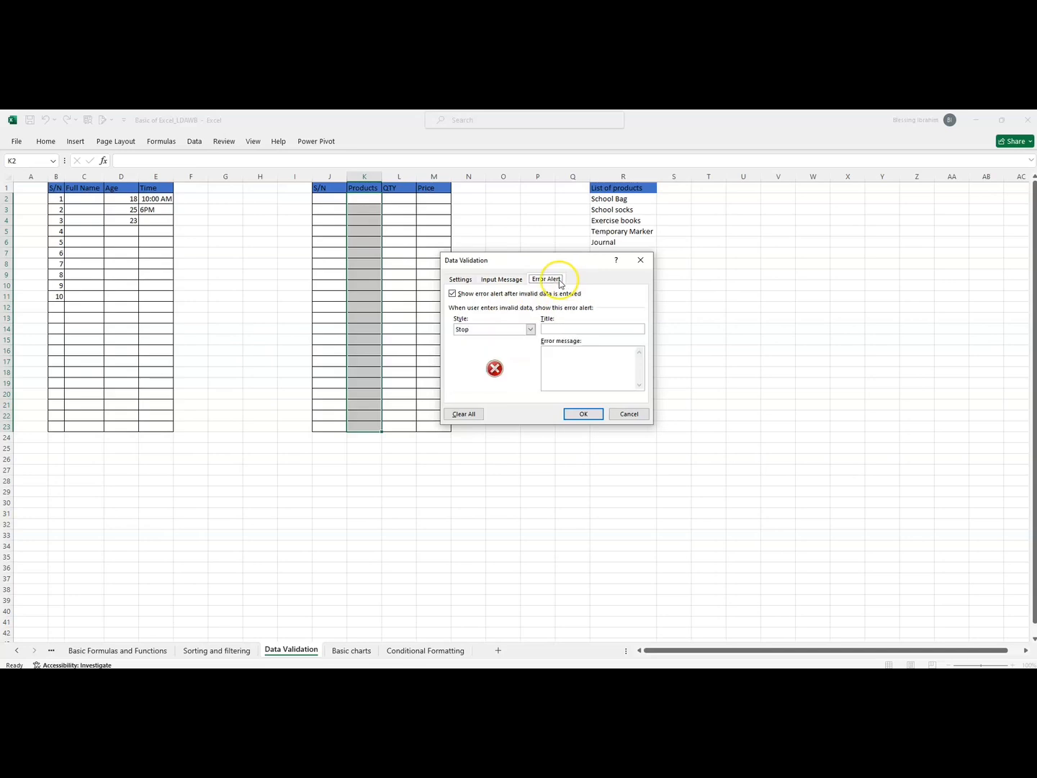
pyautogui.click(567, 328)
pyautogui.click(566, 354)
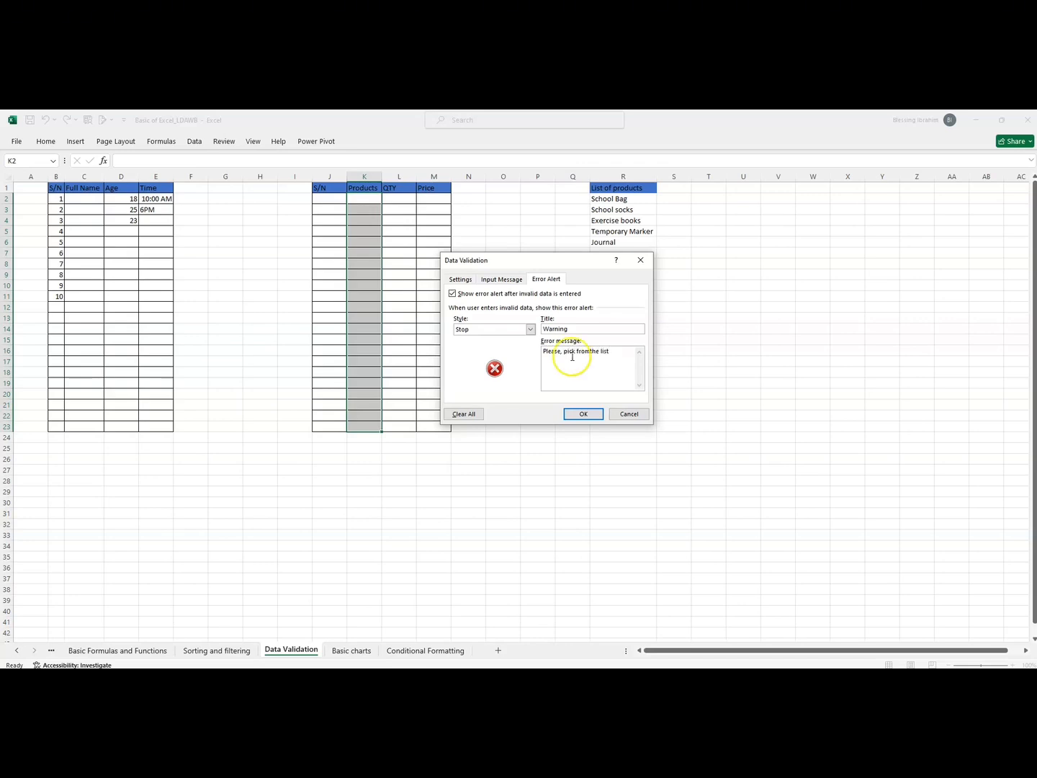
pyautogui.click(588, 357)
pyautogui.click(585, 415)
# Choose School Bag from the product list in cell K2 and fit column K's width to its contents.
pyautogui.click(360, 199)
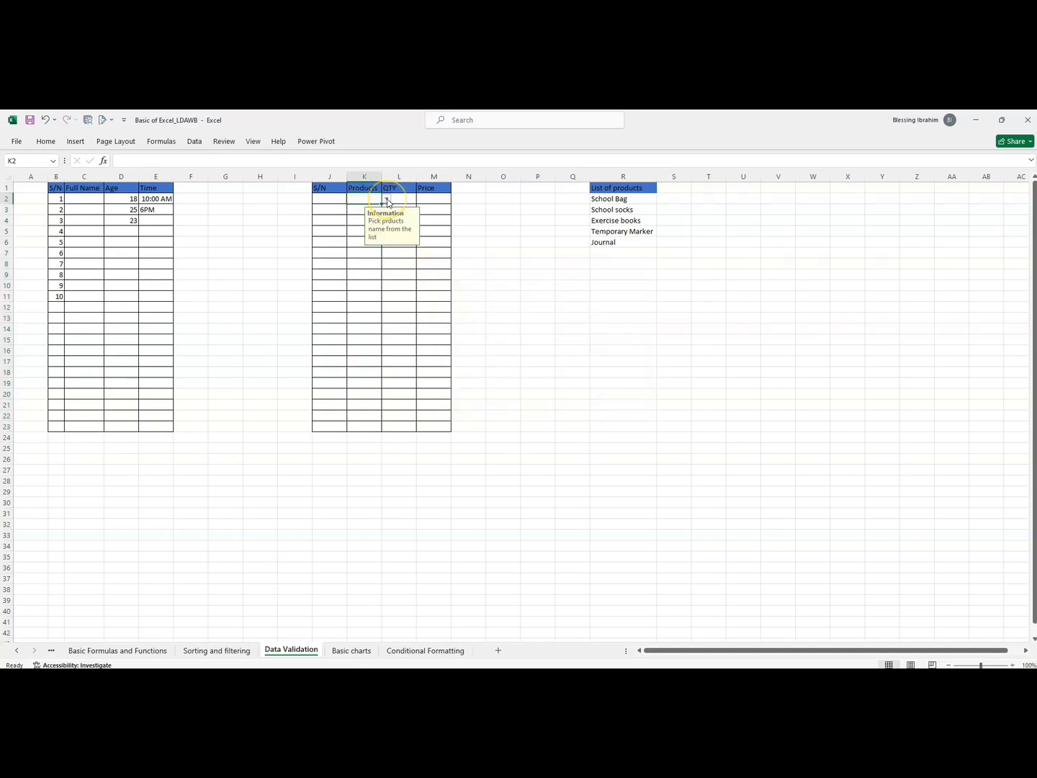
pyautogui.click(387, 201)
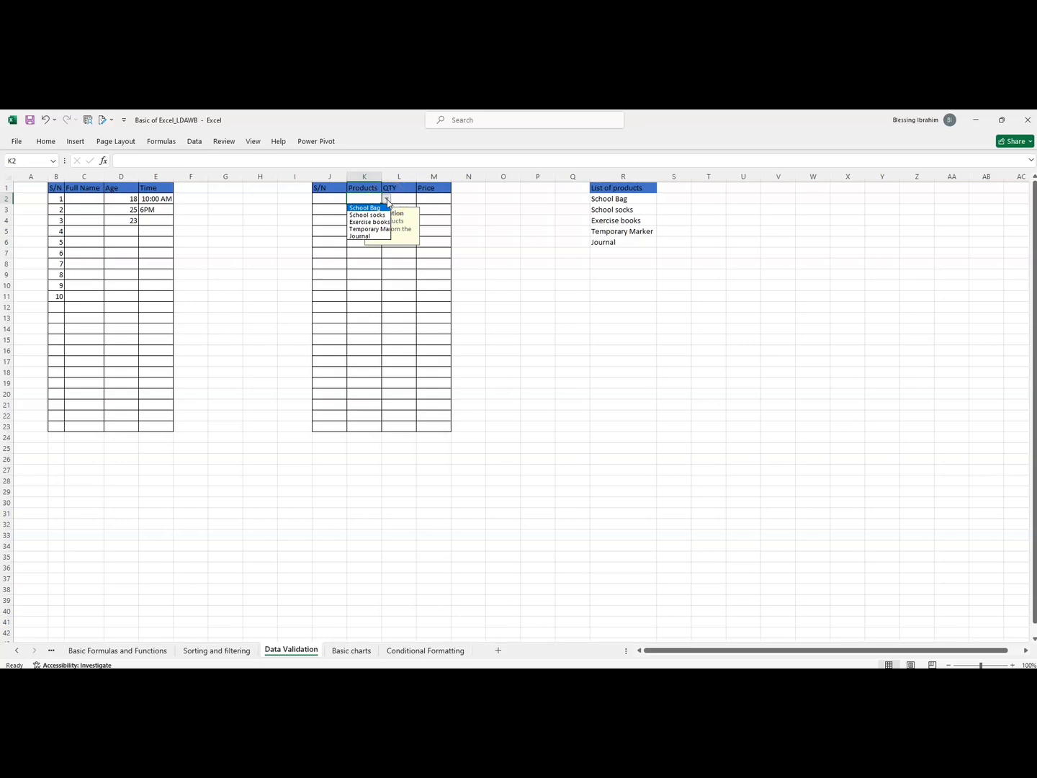
pyautogui.click(371, 214)
pyautogui.click(360, 209)
pyautogui.doubleClick(382, 178)
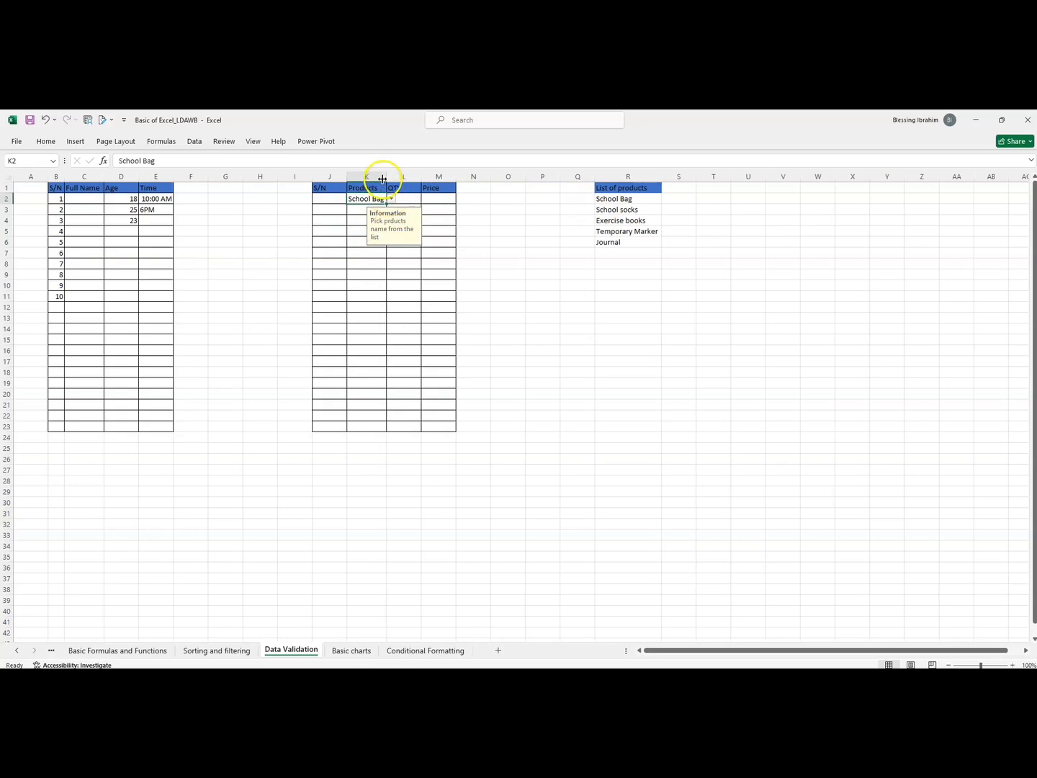
# Enter a quantity of 2 in cell L2 and a price of $60 in cell M2.
pyautogui.click(400, 199)
pyautogui.write('2')
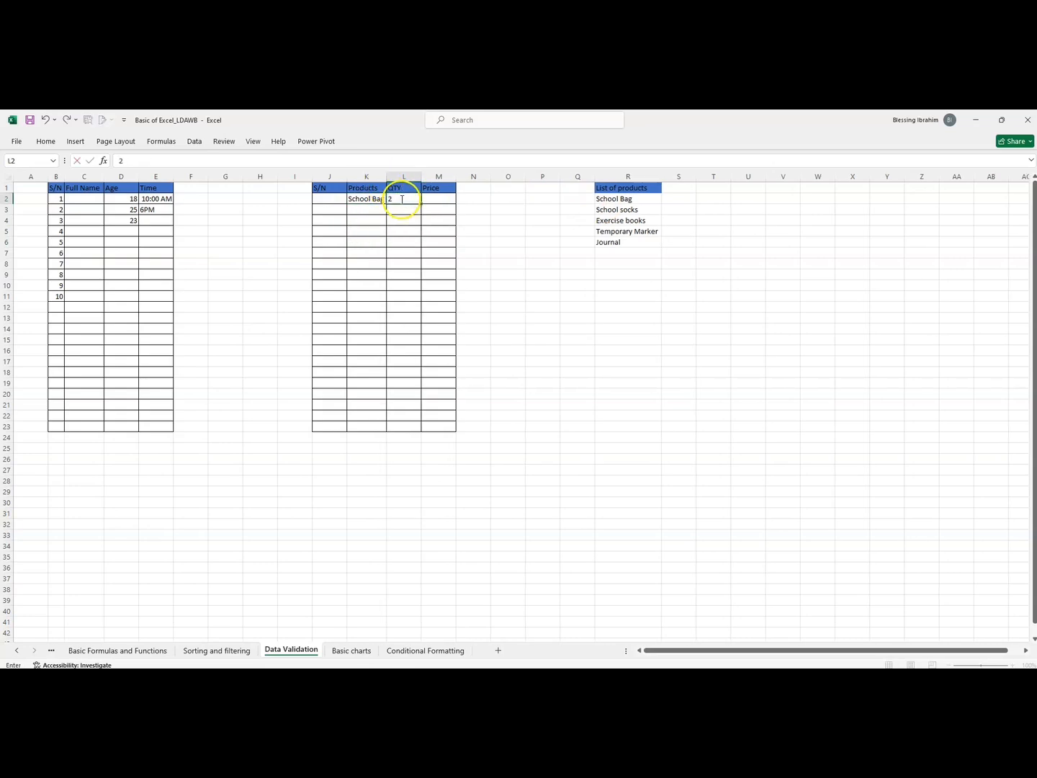
pyautogui.click(434, 198)
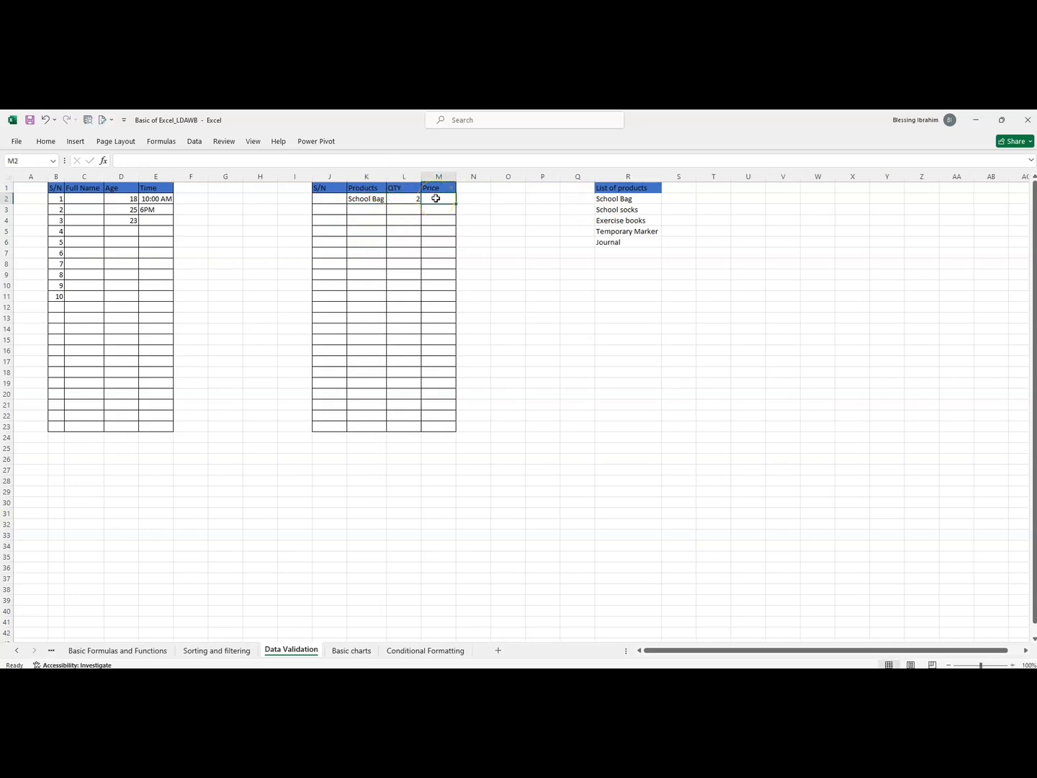
pyautogui.write('$')
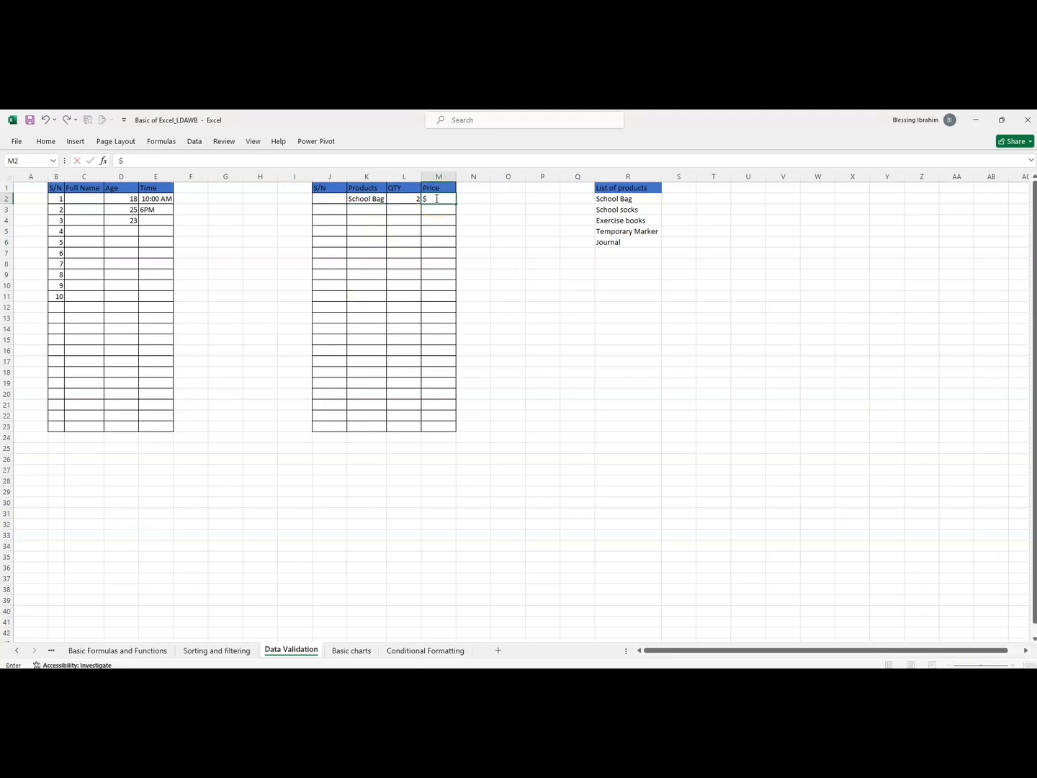
pyautogui.write('60')
pyautogui.click(433, 219)
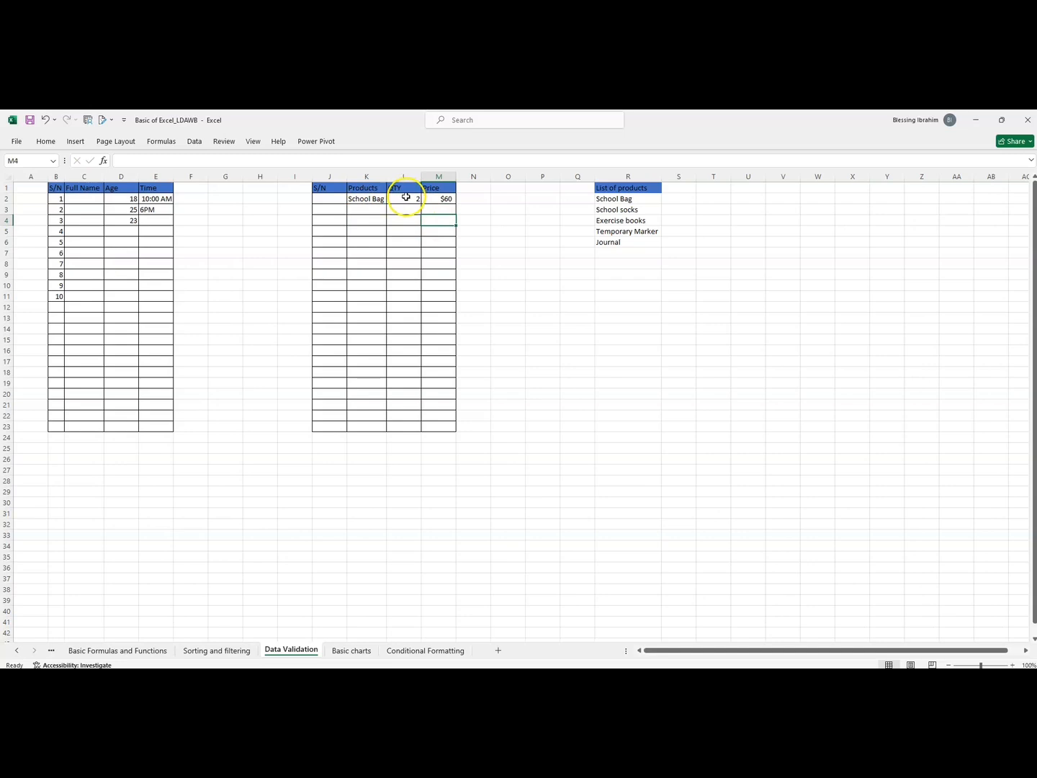
pyautogui.moveTo(405, 198); pyautogui.dragTo(401, 428)
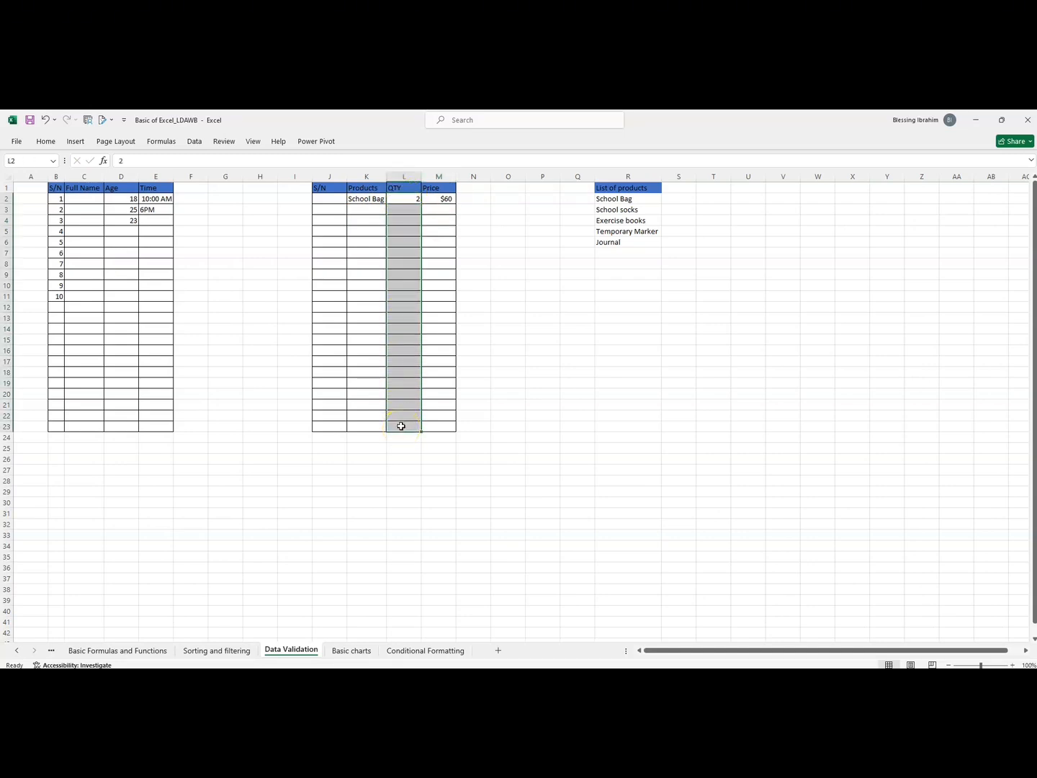
pyautogui.moveTo(395, 198); pyautogui.dragTo(399, 427)
pyautogui.moveTo(438, 199); pyautogui.dragTo(430, 423)
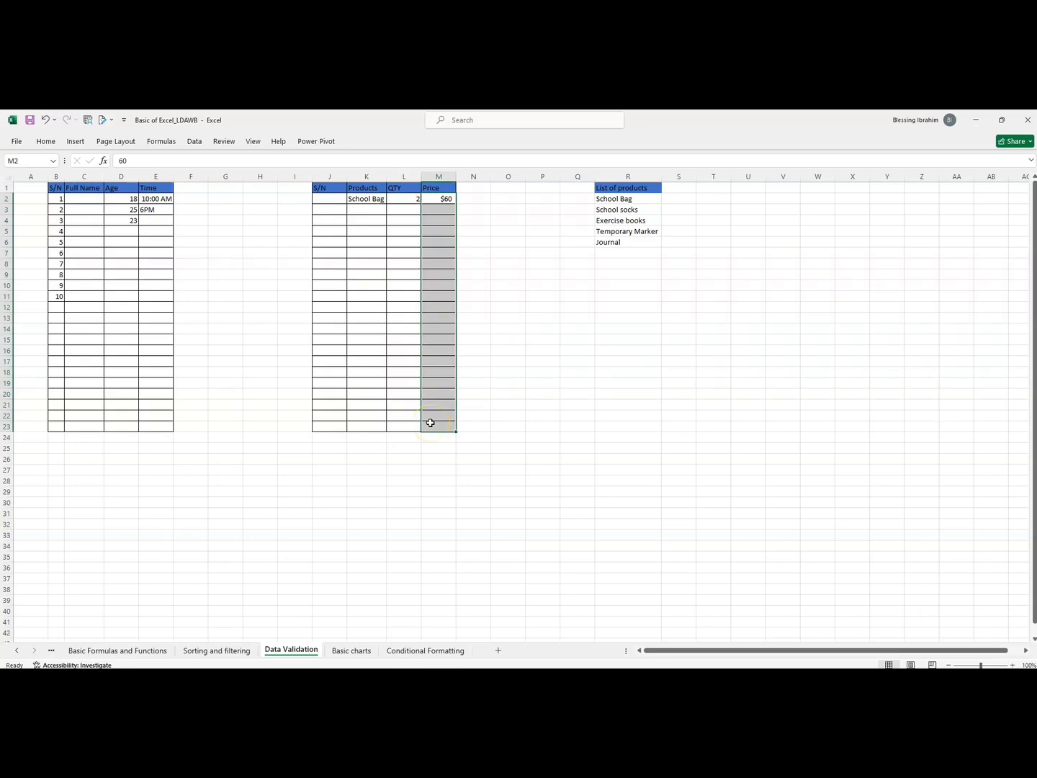
# Check the Products cells K3 to K10 one by one for the input message and drop-down list.
pyautogui.click(371, 211)
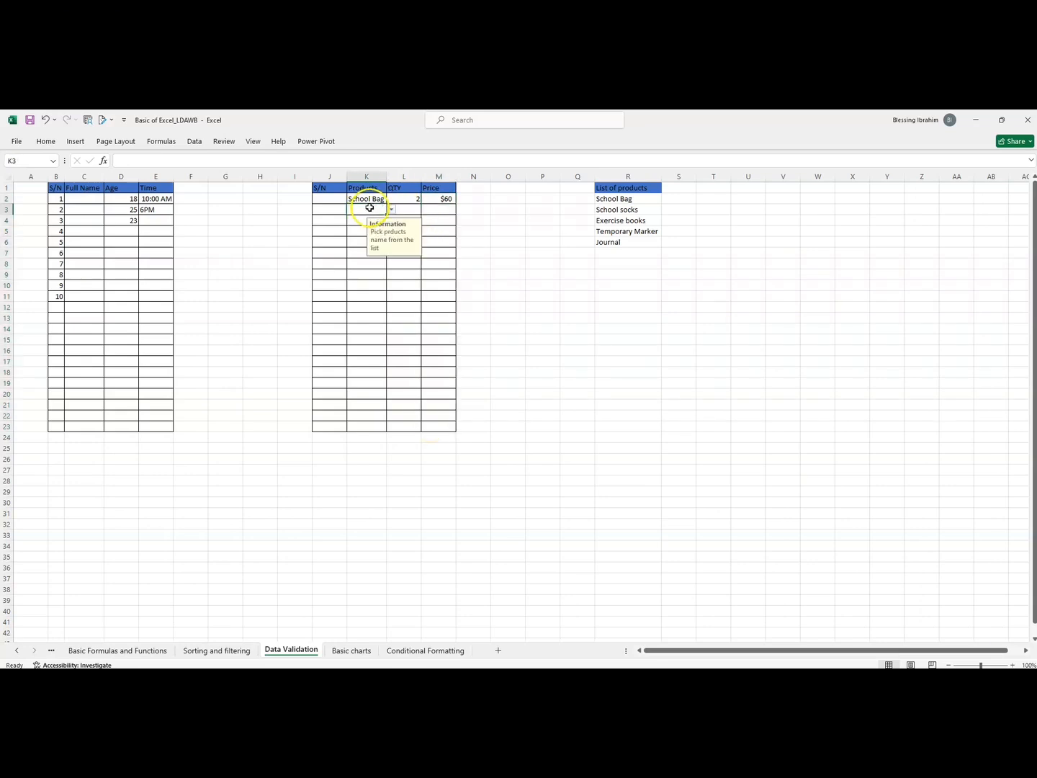
pyautogui.click(360, 220)
pyautogui.click(358, 232)
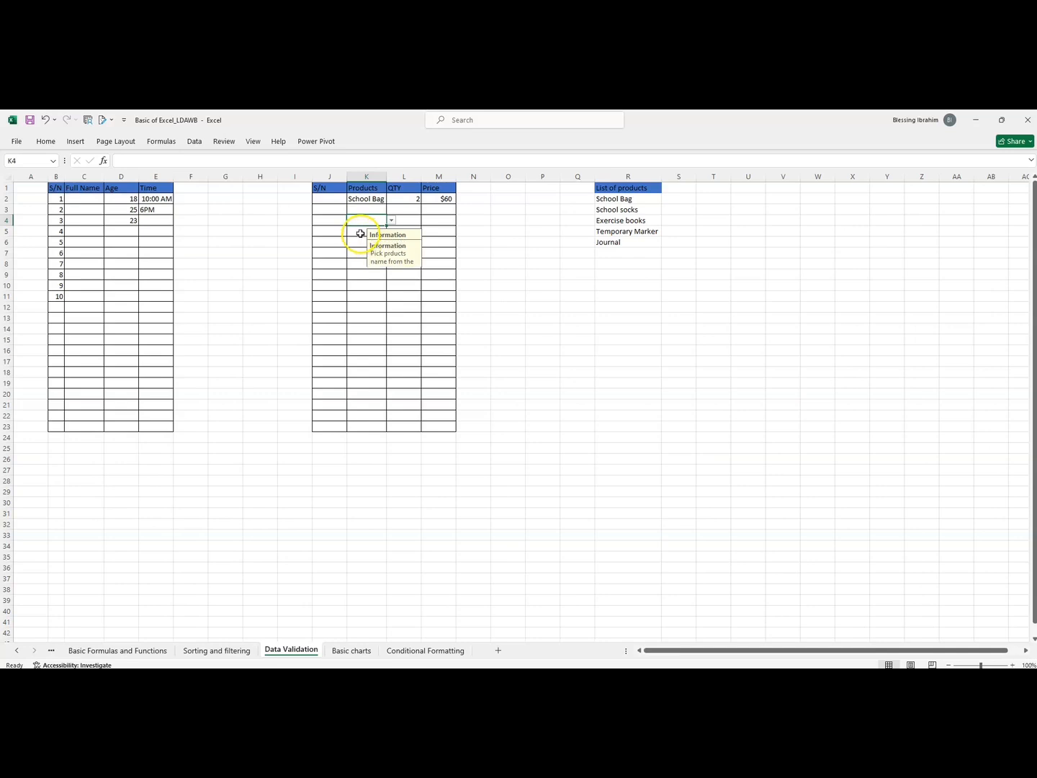
pyautogui.click(358, 245)
pyautogui.click(359, 255)
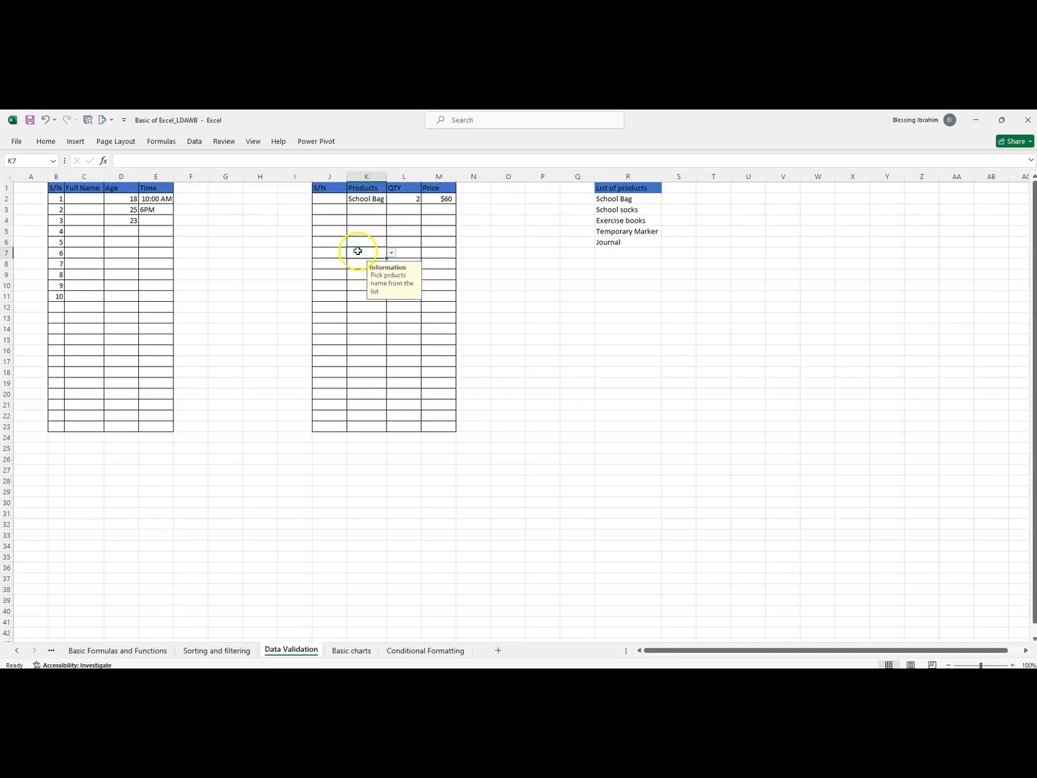
pyautogui.click(358, 265)
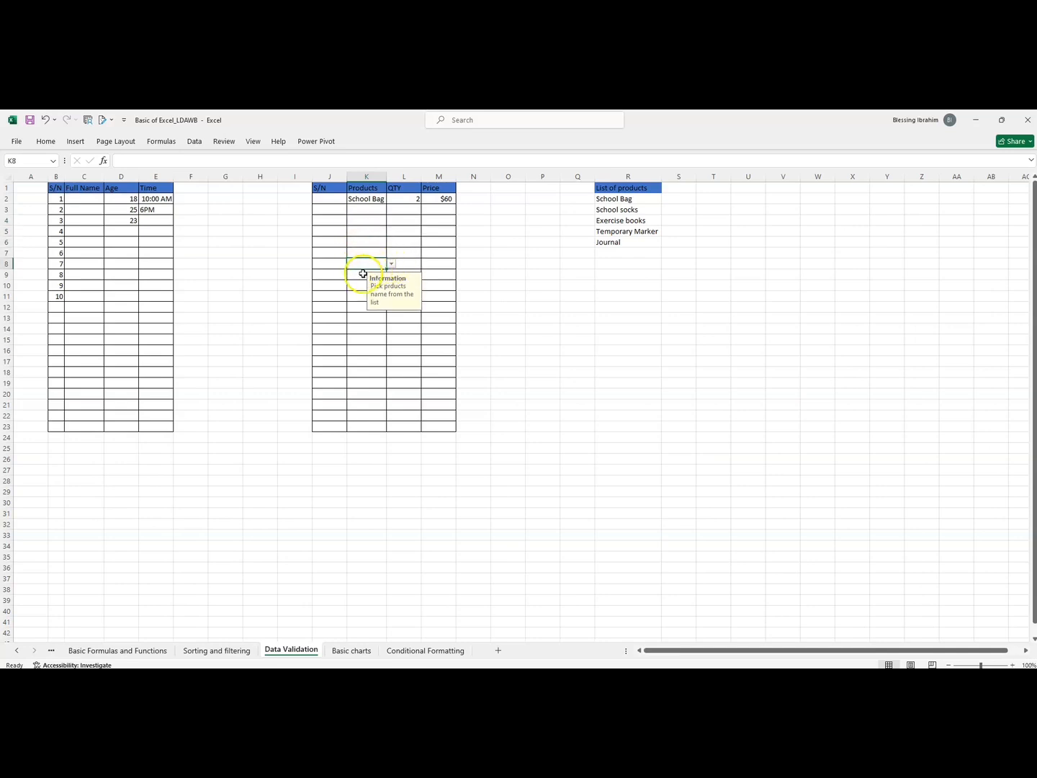
pyautogui.click(364, 276)
pyautogui.click(360, 286)
# Choose School socks from the product list in cell K11.
pyautogui.click(359, 296)
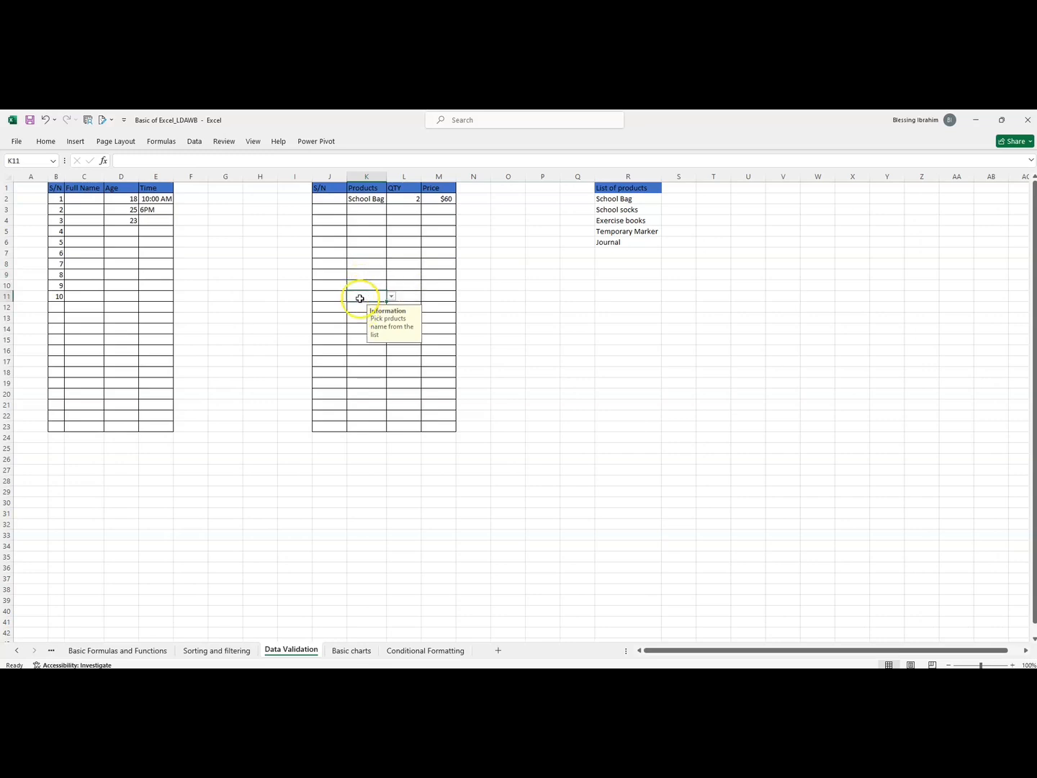
pyautogui.click(390, 296)
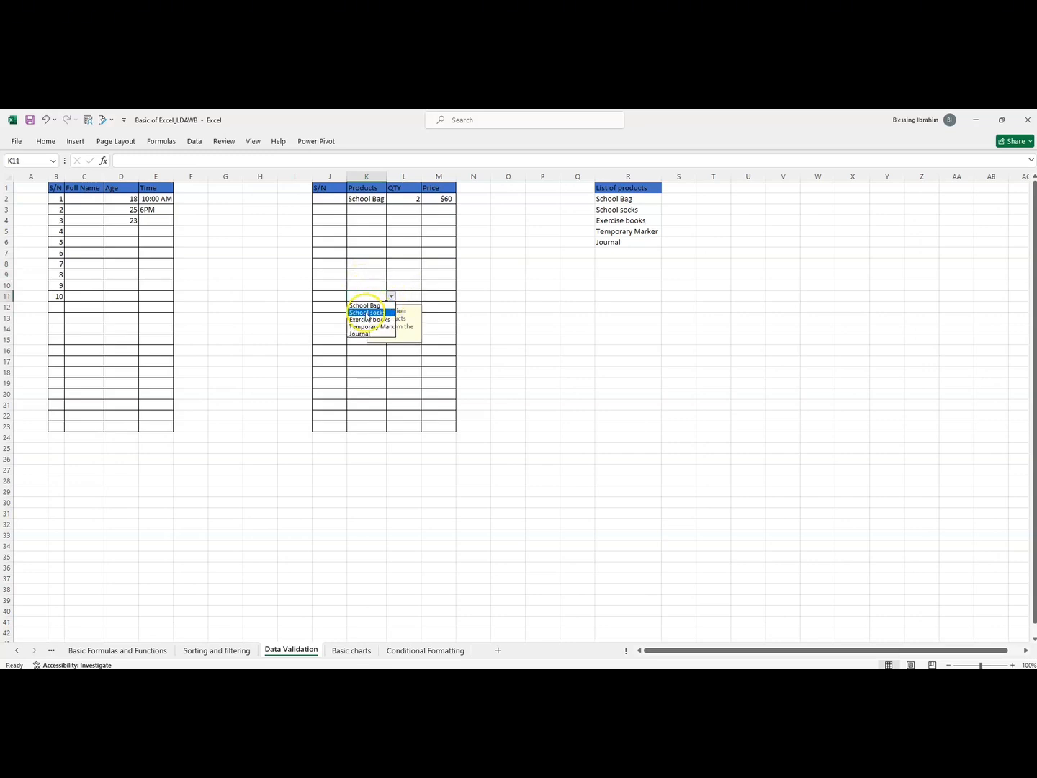
pyautogui.click(365, 319)
pyautogui.click(365, 319)
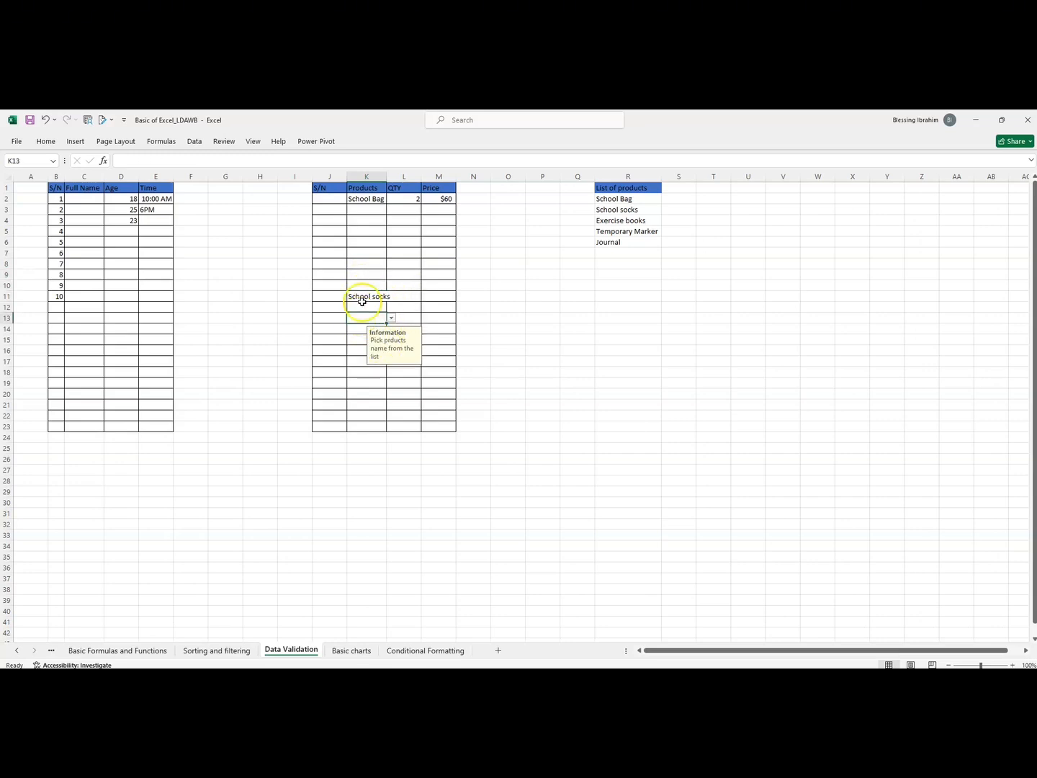
# Select the product table range J1:M22, including its header row.
pyautogui.moveTo(329, 191); pyautogui.dragTo(426, 414)
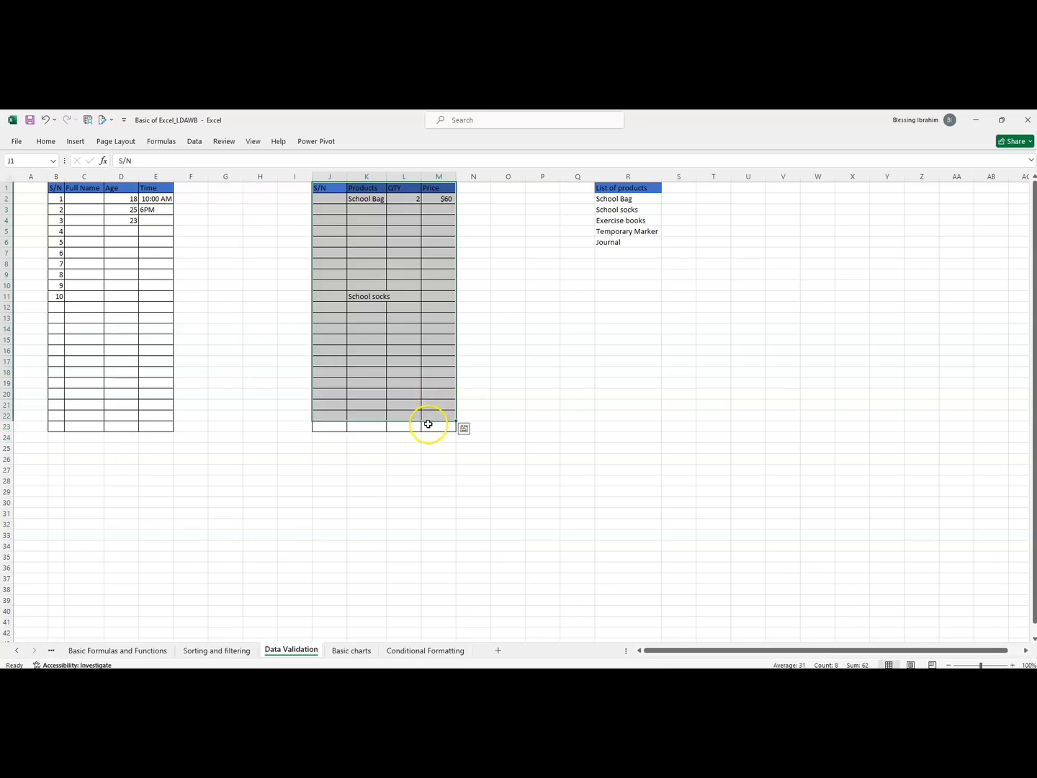